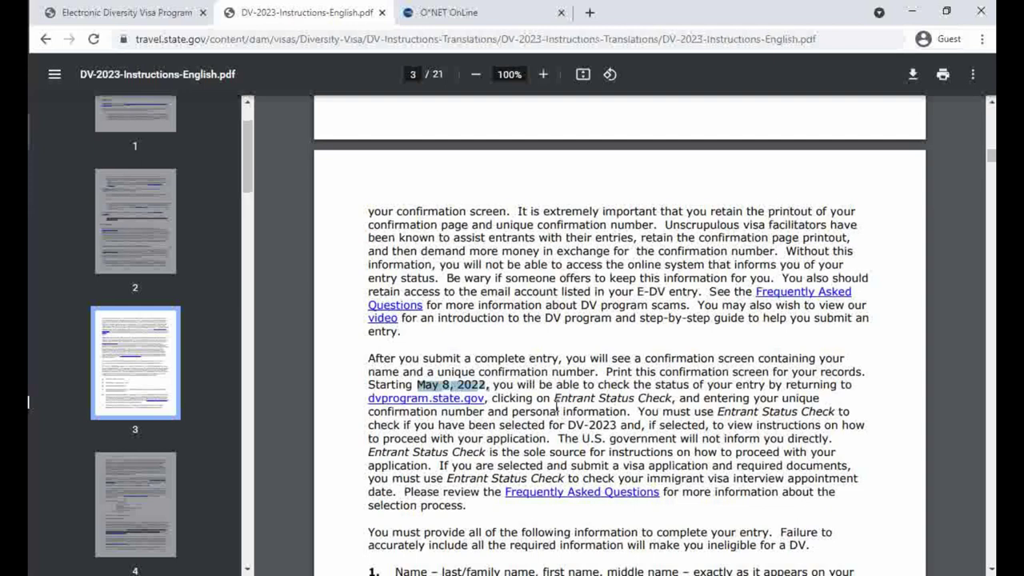
# Review the list of required entry information on page 3 of the DV-2023 instructions PDF.
pyautogui.click(598, 432)
pyautogui.scroll(-3, 598, 431)
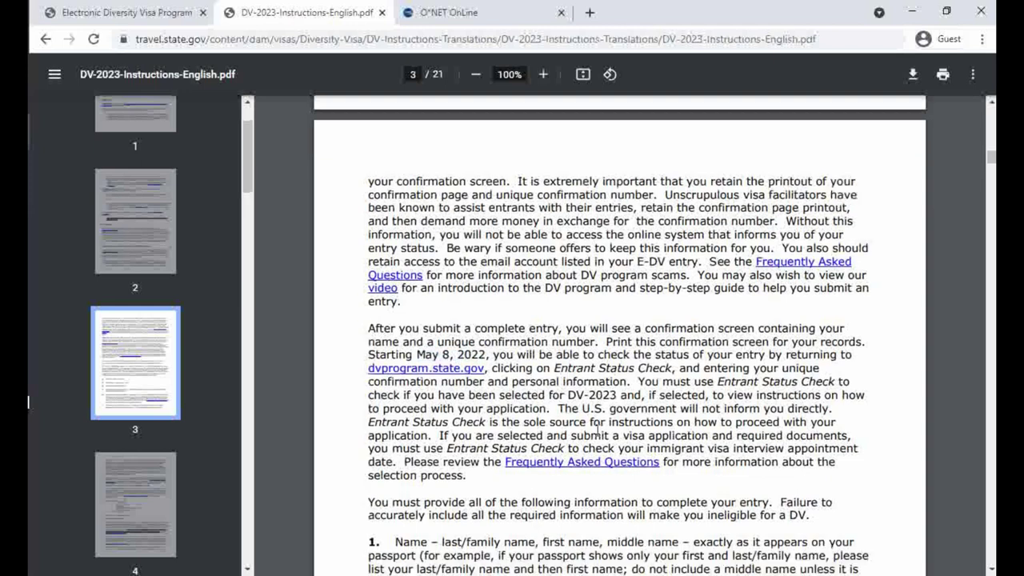
pyautogui.scroll(-4, 598, 432)
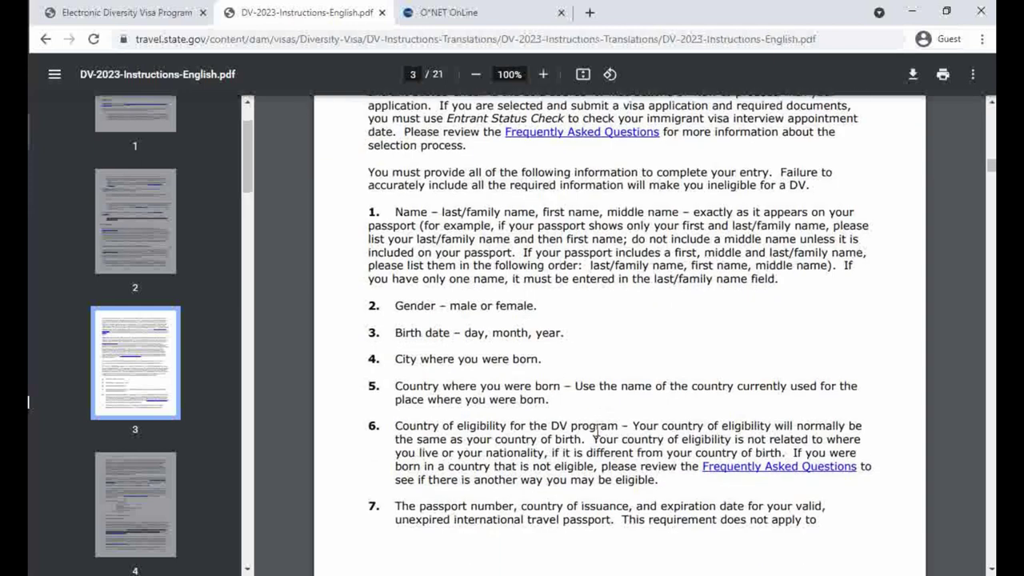
pyautogui.scroll(-1, 598, 432)
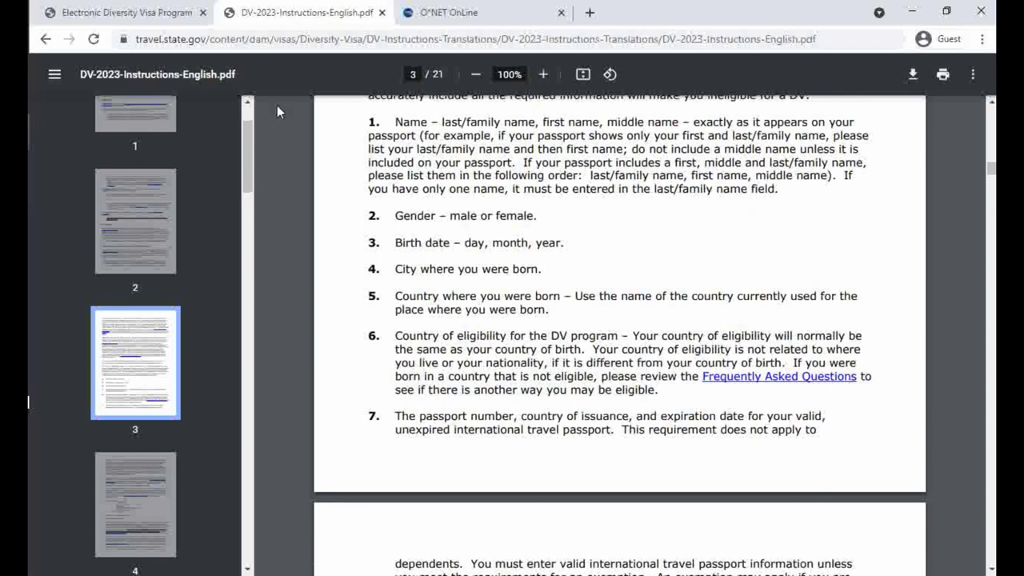
# Return to the Electronic Diversity Visa Program welcome page and begin a new entry form.
pyautogui.click(166, 12)
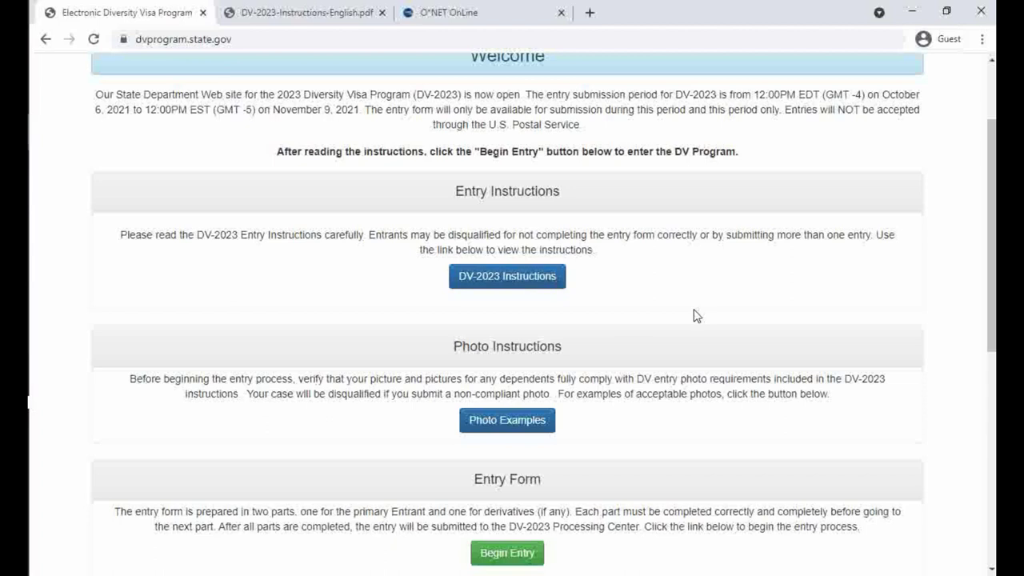
pyautogui.scroll(3, 693, 316)
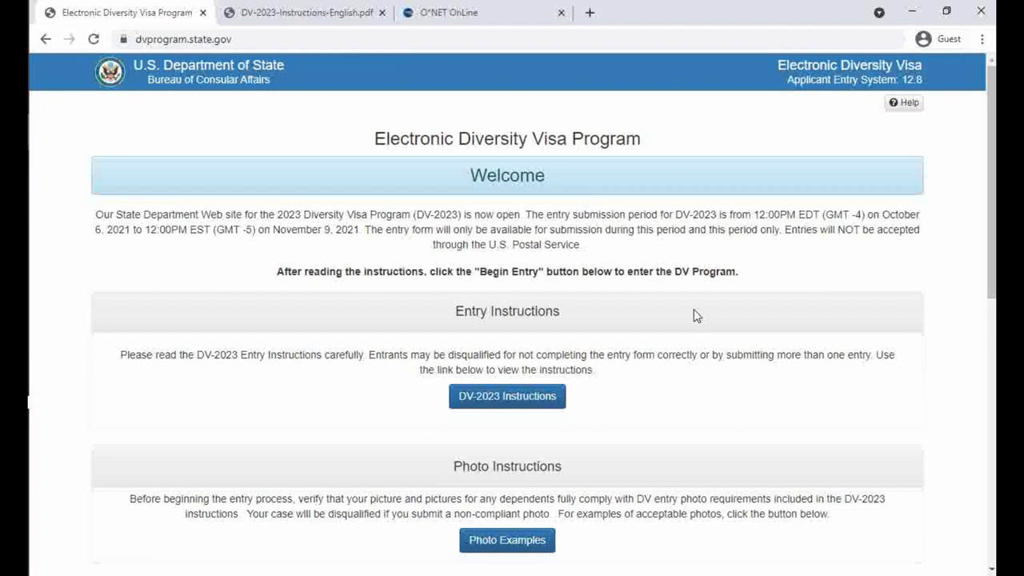
pyautogui.scroll(-1, 694, 316)
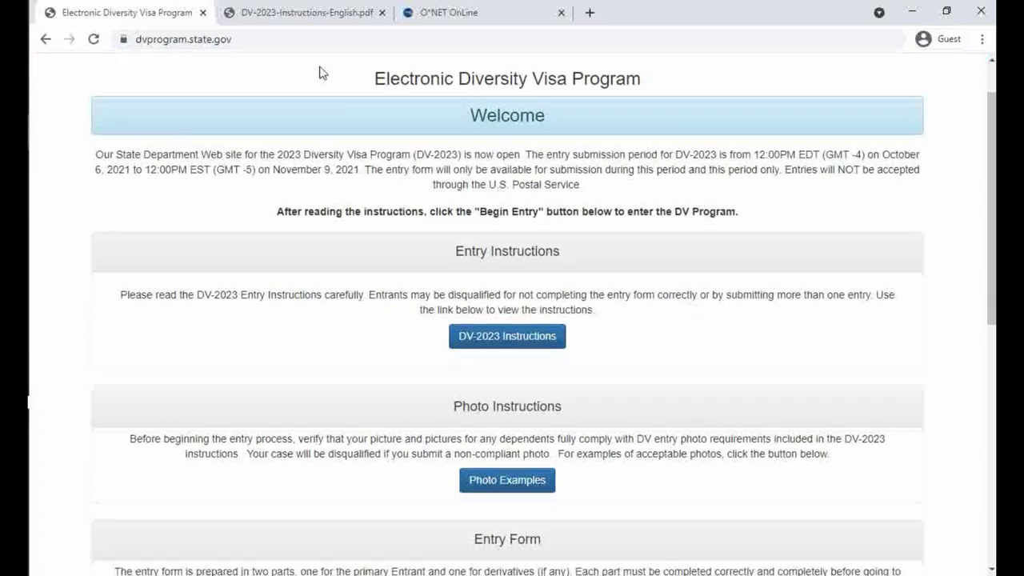
pyautogui.click(273, 41)
pyautogui.click(609, 203)
pyautogui.scroll(-3, 610, 203)
pyautogui.scroll(-1, 609, 203)
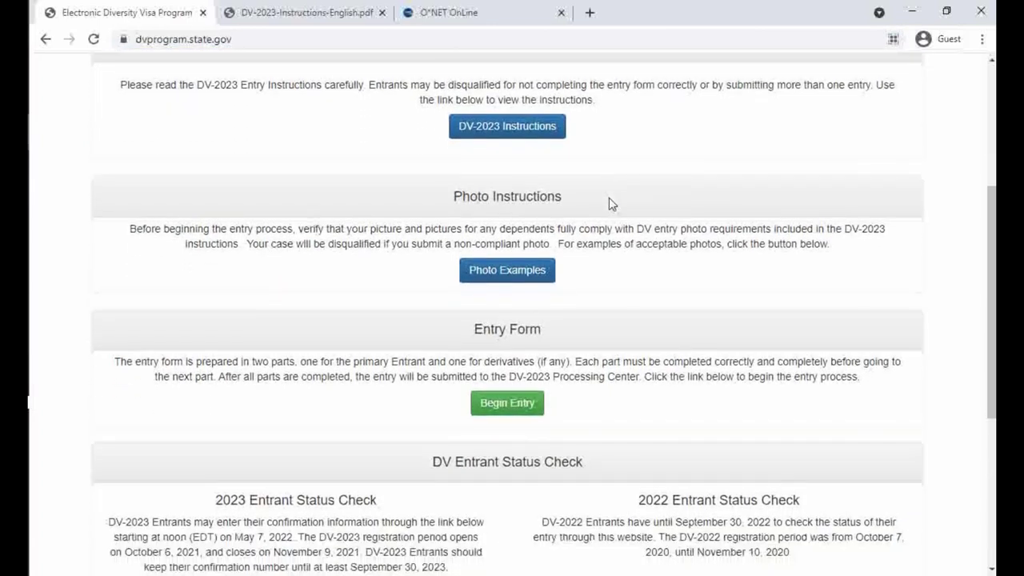
pyautogui.moveTo(540, 331); pyautogui.dragTo(476, 335)
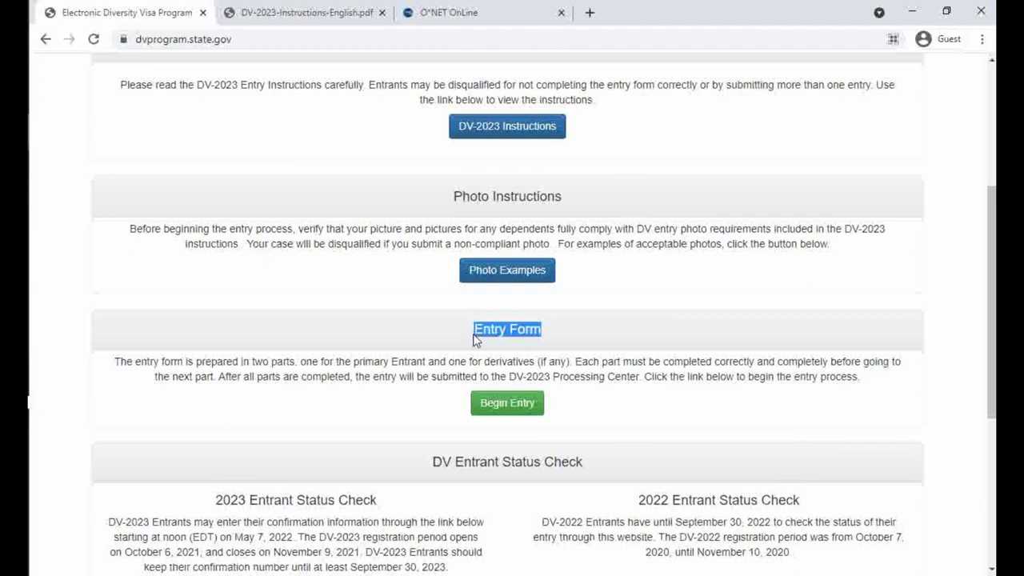
pyautogui.click(591, 397)
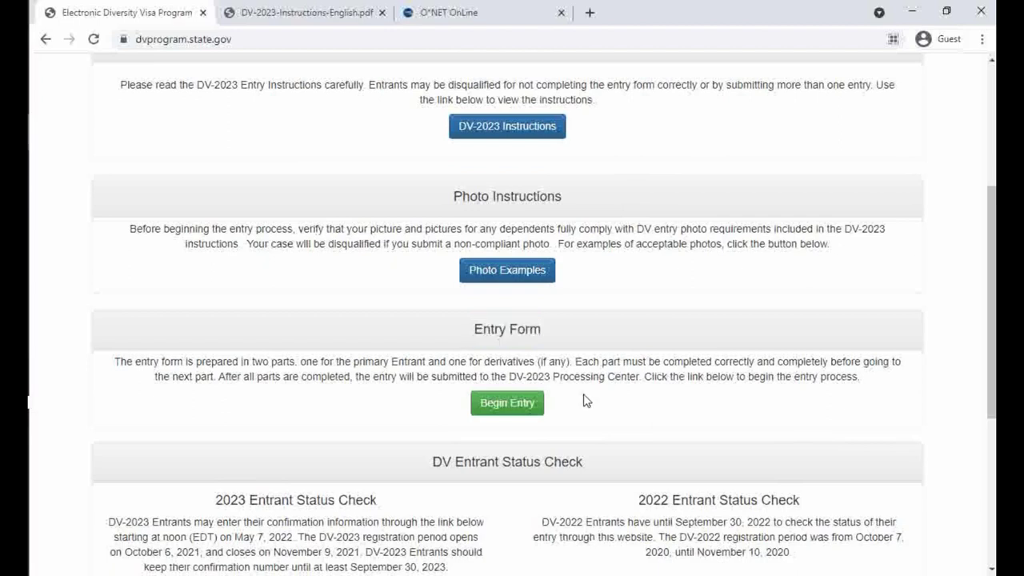
pyautogui.click(499, 409)
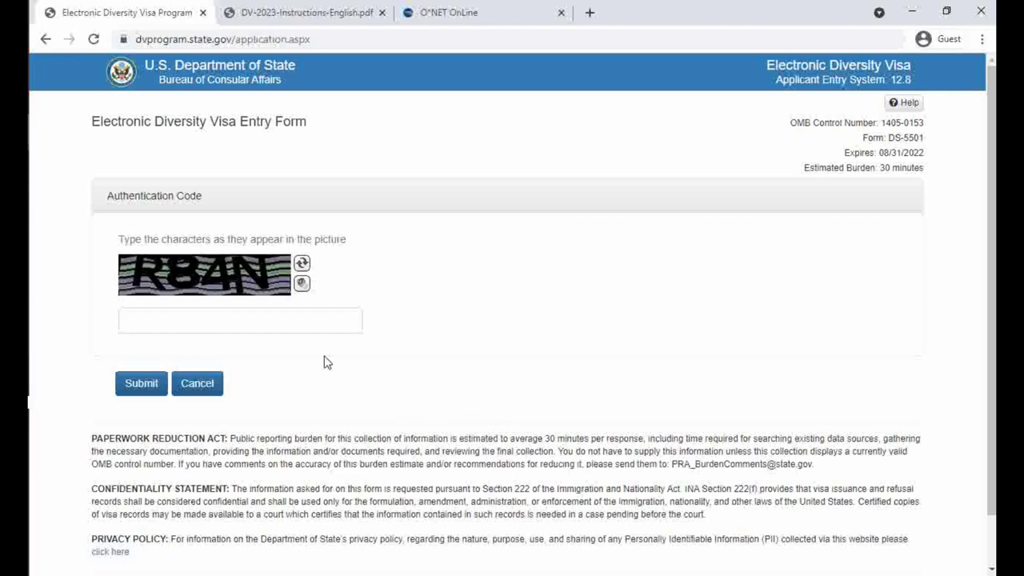
# Enter the authentication code from the picture and submit it to open the entrant information form.
pyautogui.click(240, 322)
pyautogui.write('R')
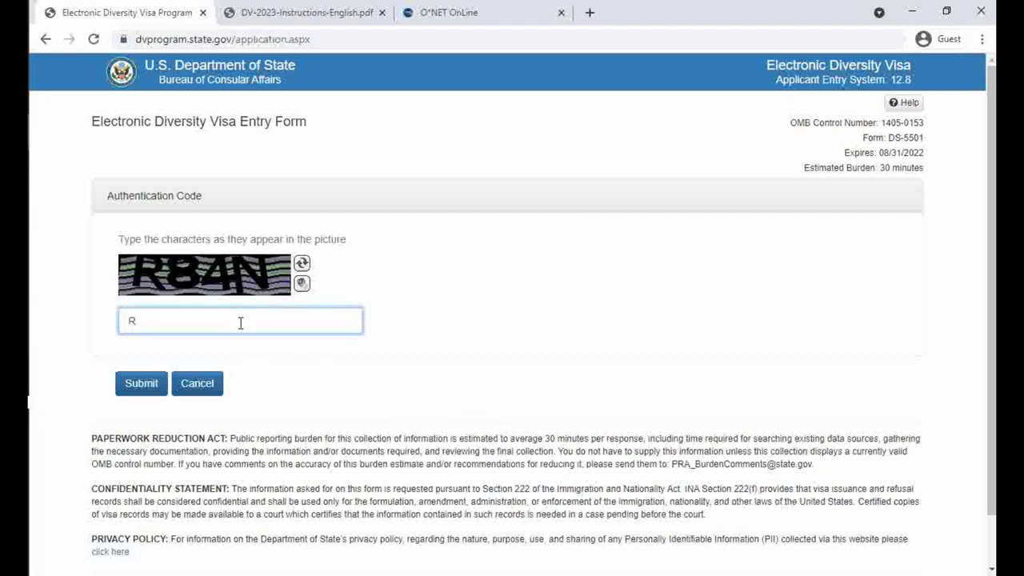
pyautogui.write('84N')
pyautogui.click(136, 391)
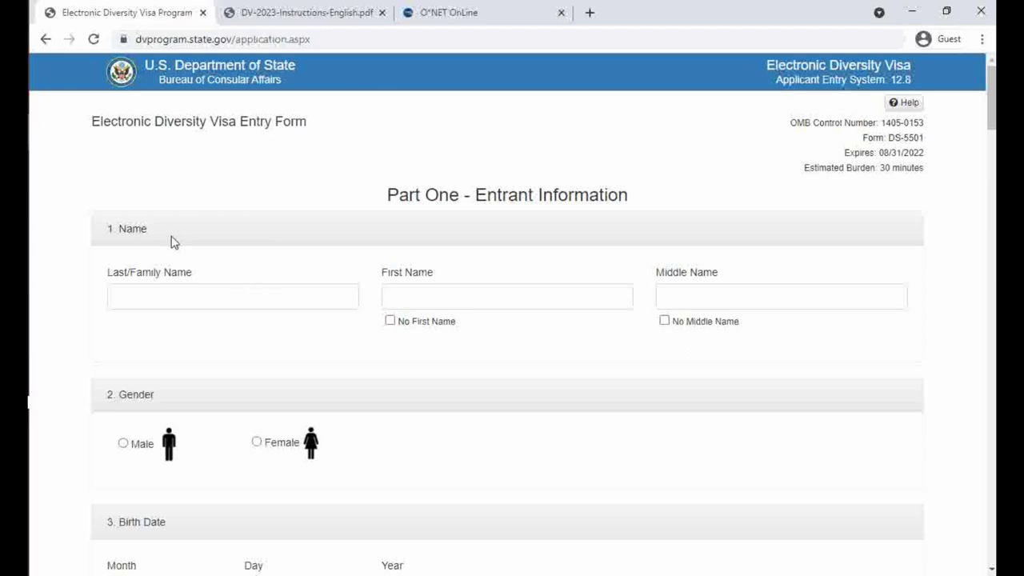
# Examine the Name section of the entry form, including the last, first and middle name fields.
pyautogui.moveTo(151, 237); pyautogui.dragTo(105, 232)
pyautogui.click(214, 261)
pyautogui.moveTo(107, 272); pyautogui.dragTo(195, 276)
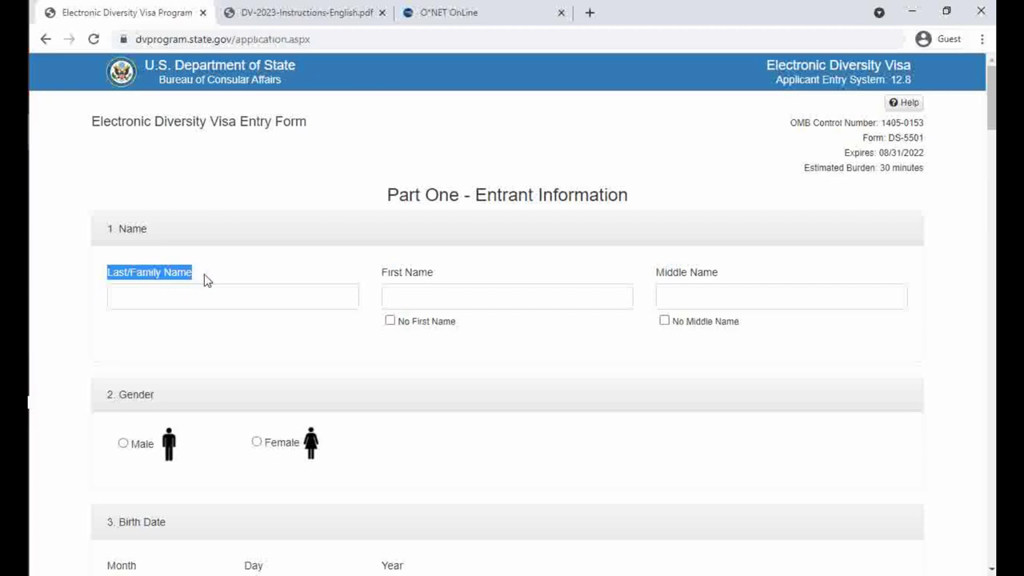
pyautogui.click(203, 278)
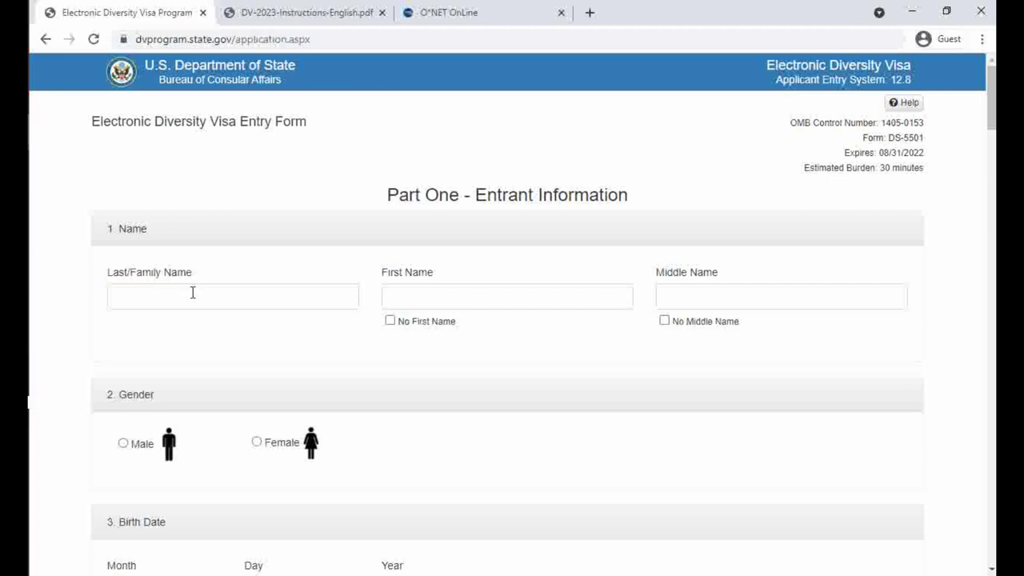
pyautogui.click(405, 292)
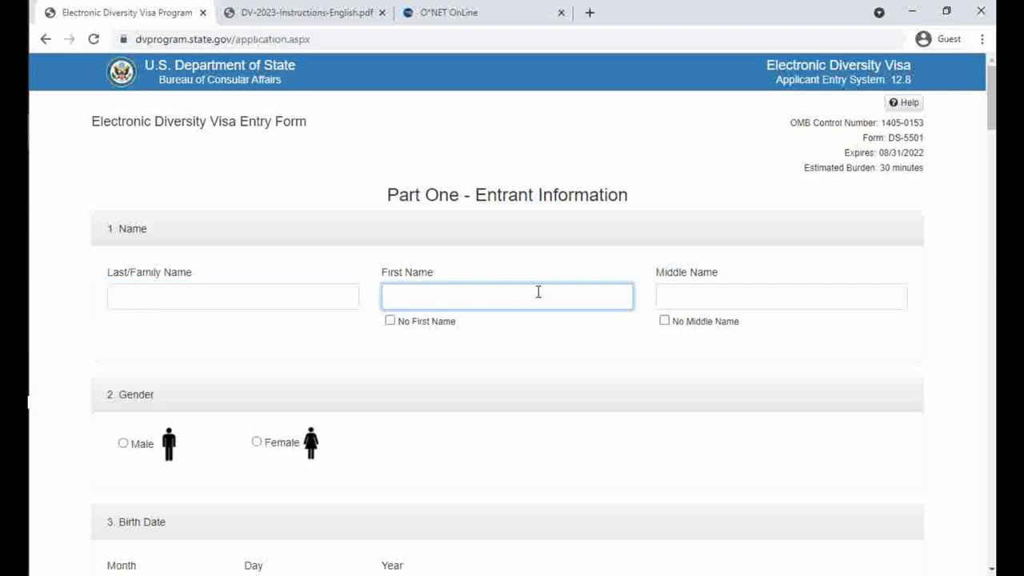
pyautogui.click(670, 292)
pyautogui.doubleClick(696, 272)
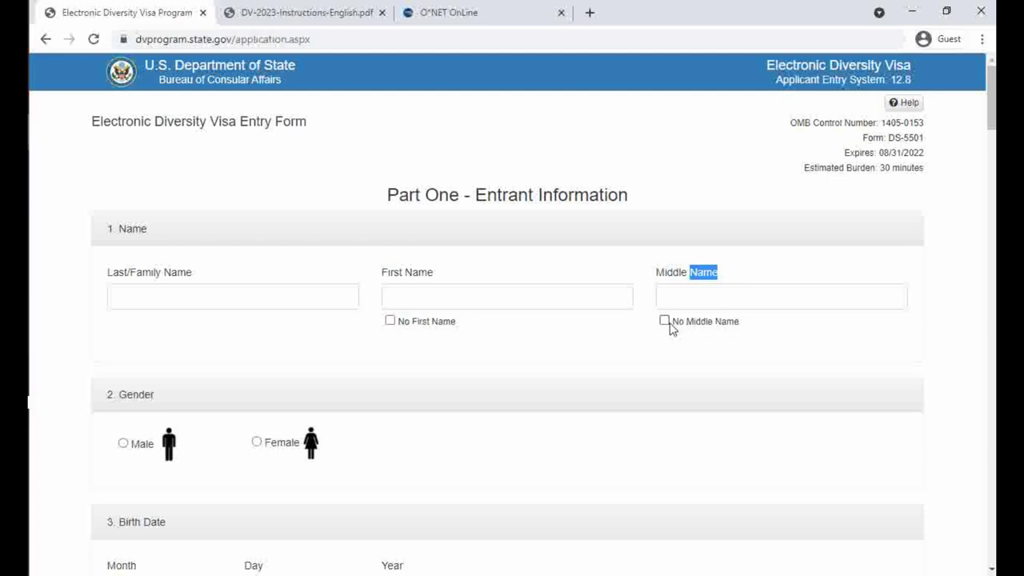
pyautogui.click(673, 291)
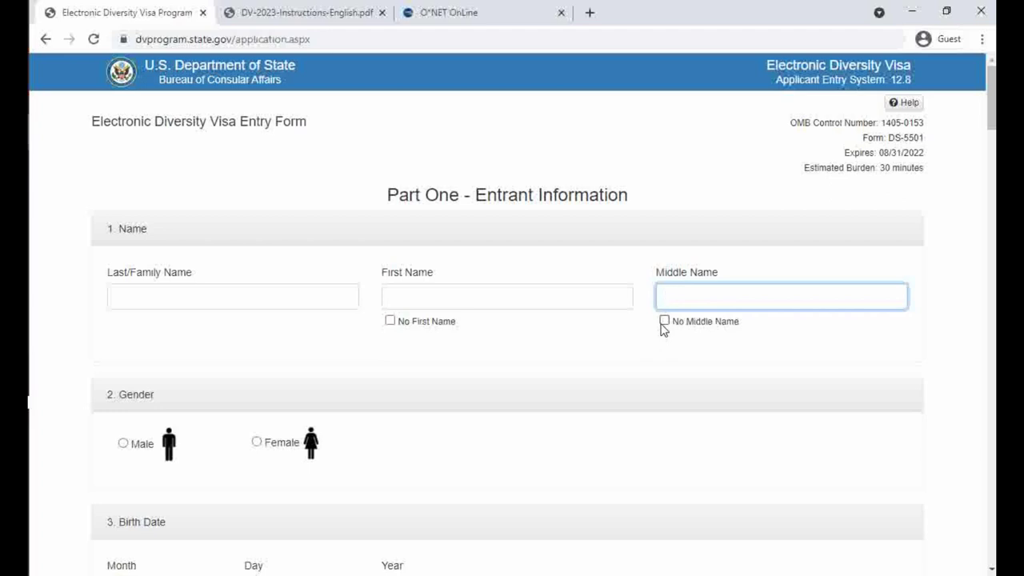
# Mark the entrant as having no middle name in the Name section.
pyautogui.click(664, 321)
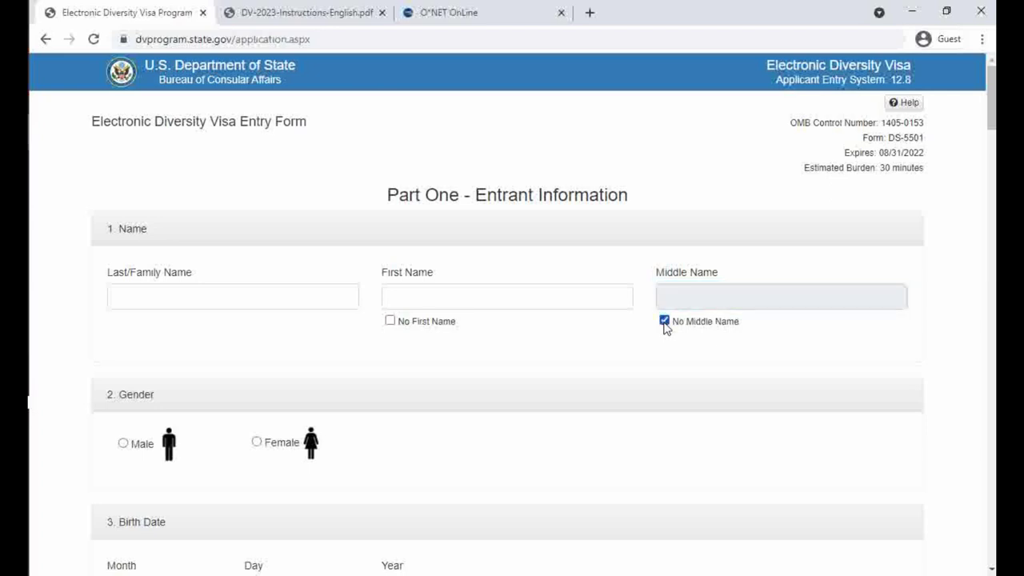
pyautogui.click(663, 321)
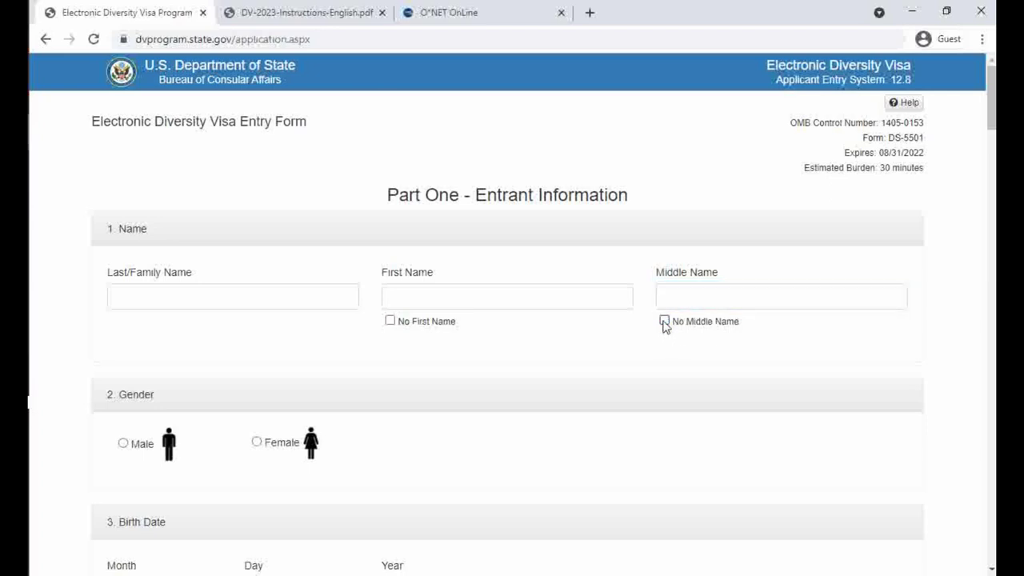
pyautogui.click(663, 322)
pyautogui.click(664, 321)
pyautogui.click(664, 321)
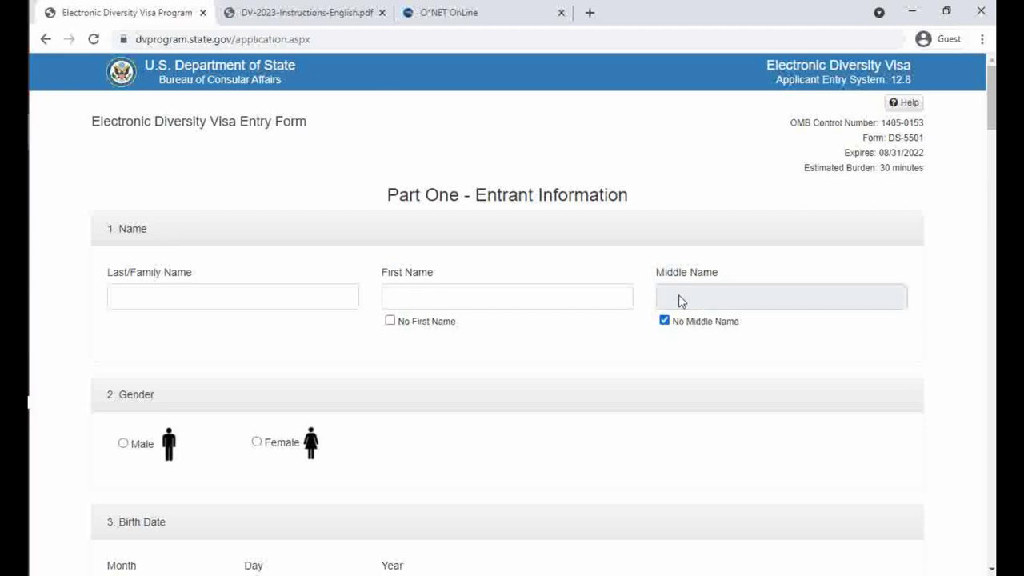
pyautogui.click(446, 325)
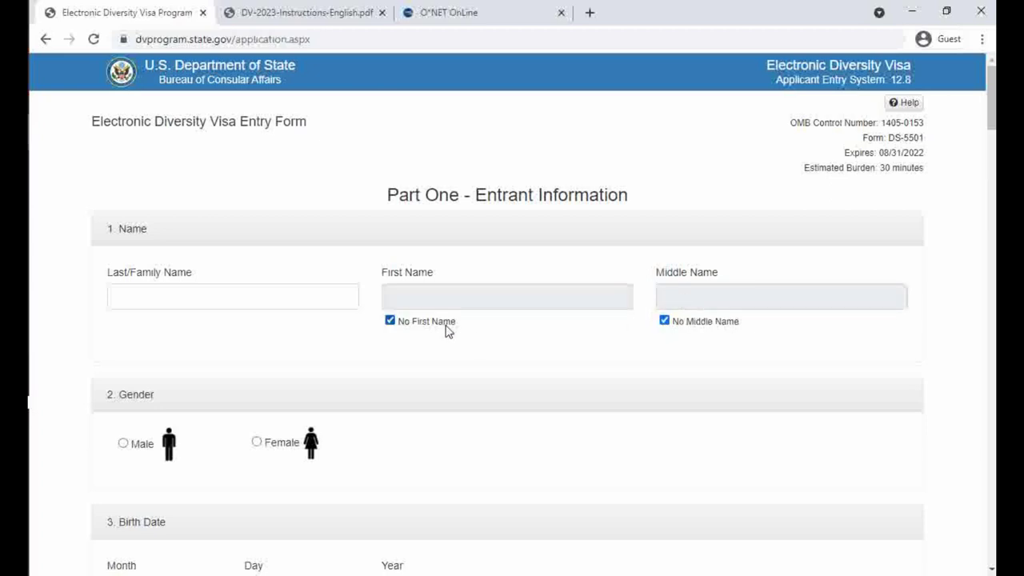
pyautogui.click(445, 325)
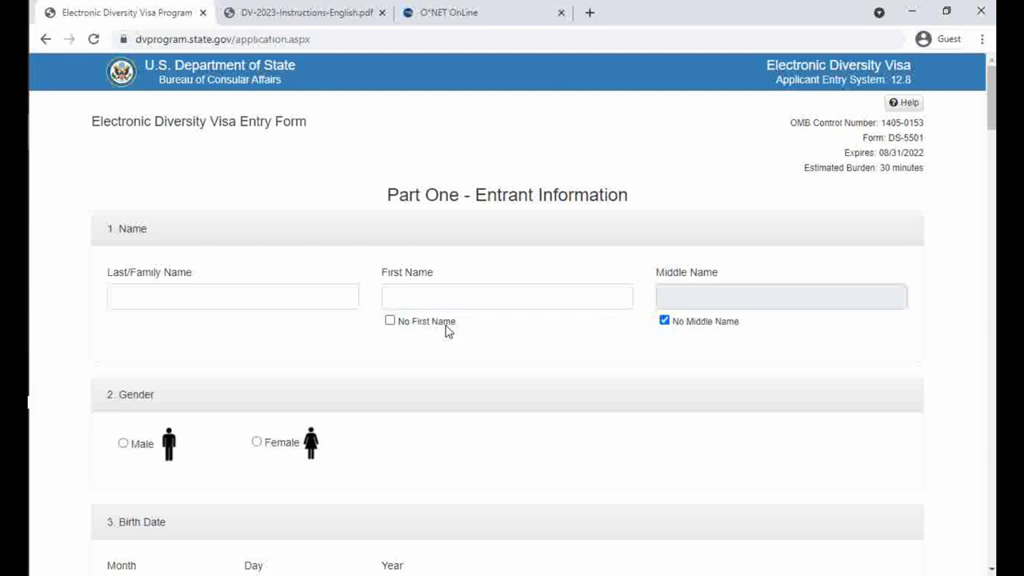
pyautogui.click(445, 326)
pyautogui.click(445, 325)
# Set the entrant's gender to Female in section 2.
pyautogui.moveTo(156, 394); pyautogui.dragTo(104, 401)
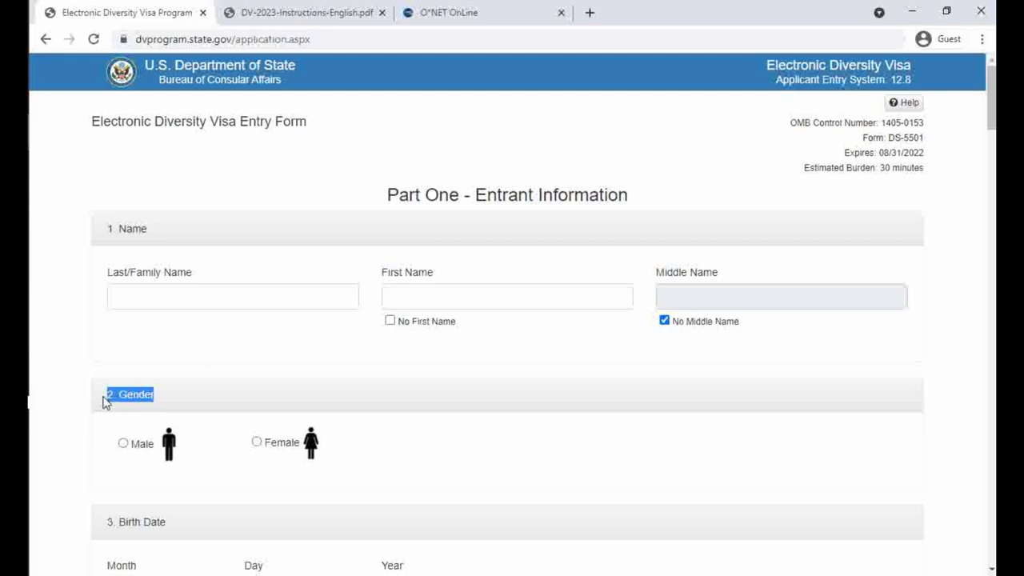
pyautogui.click(162, 400)
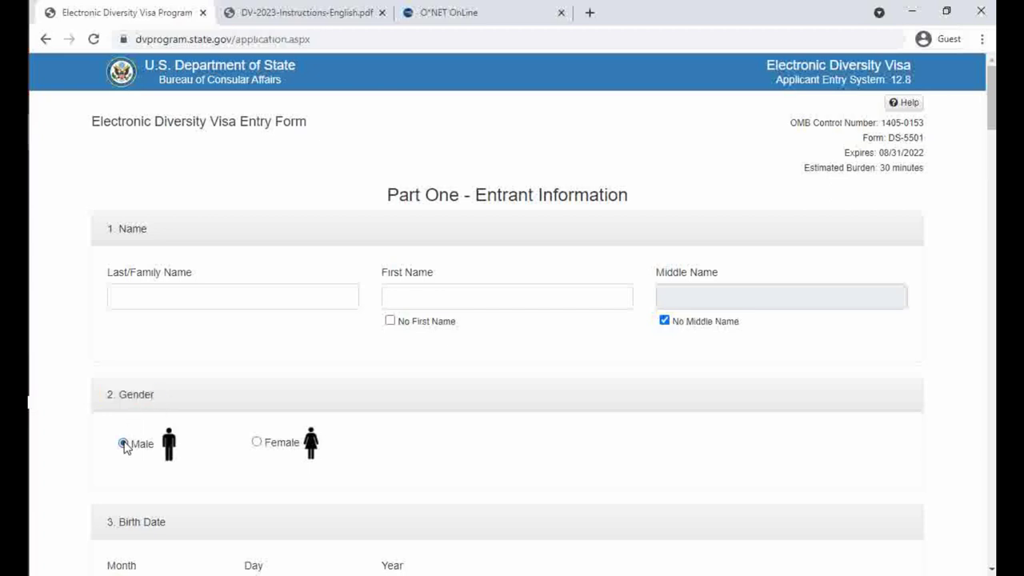
pyautogui.click(260, 446)
# Compare the Birth Date section of the form with item 3 of the DV-2023 instructions PDF.
pyautogui.scroll(-3, 179, 461)
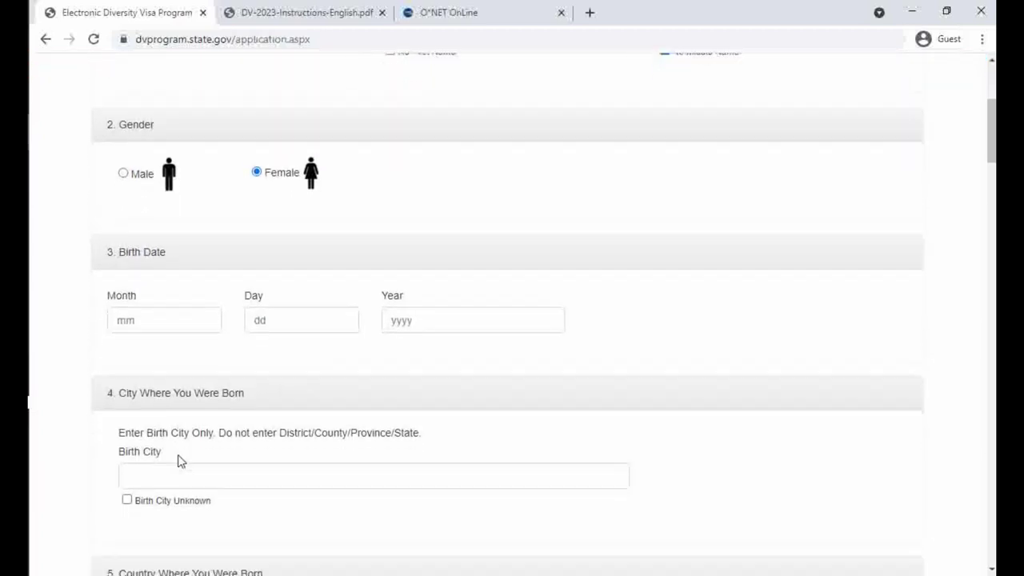
pyautogui.scroll(-1, 179, 460)
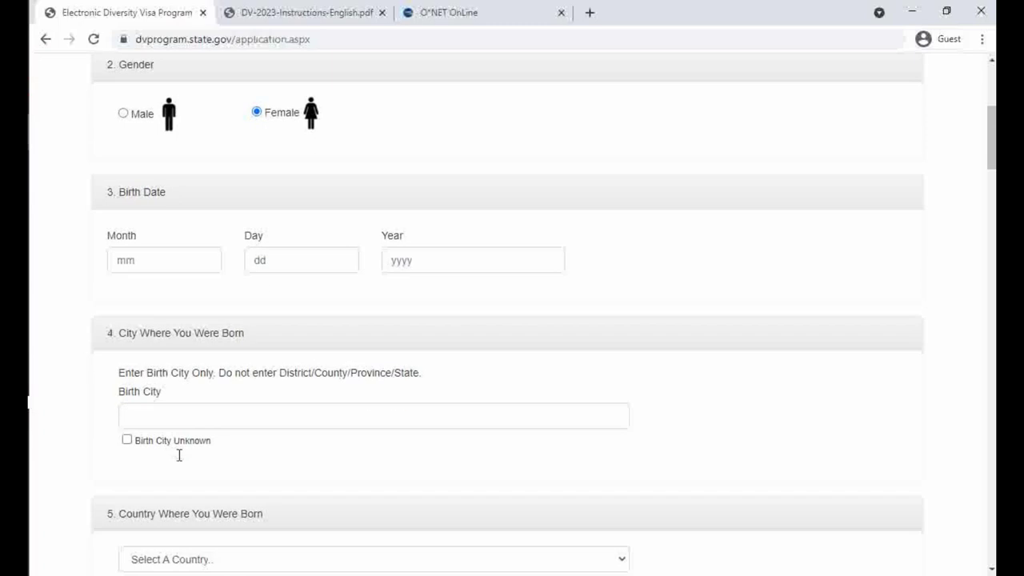
pyautogui.click(308, 14)
pyautogui.moveTo(399, 248); pyautogui.dragTo(463, 247)
pyautogui.doubleClick(470, 247)
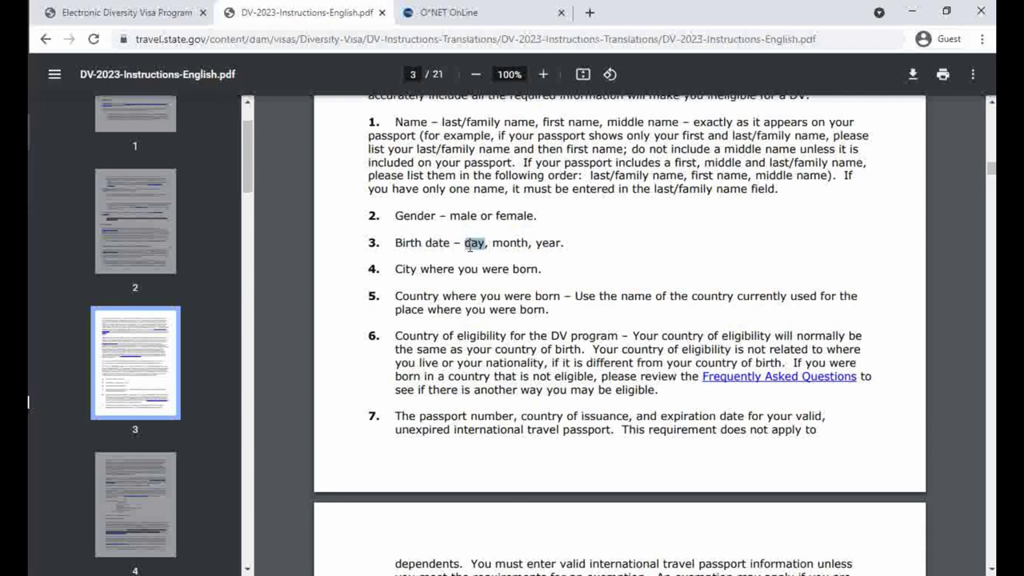
pyautogui.tripleClick(518, 243)
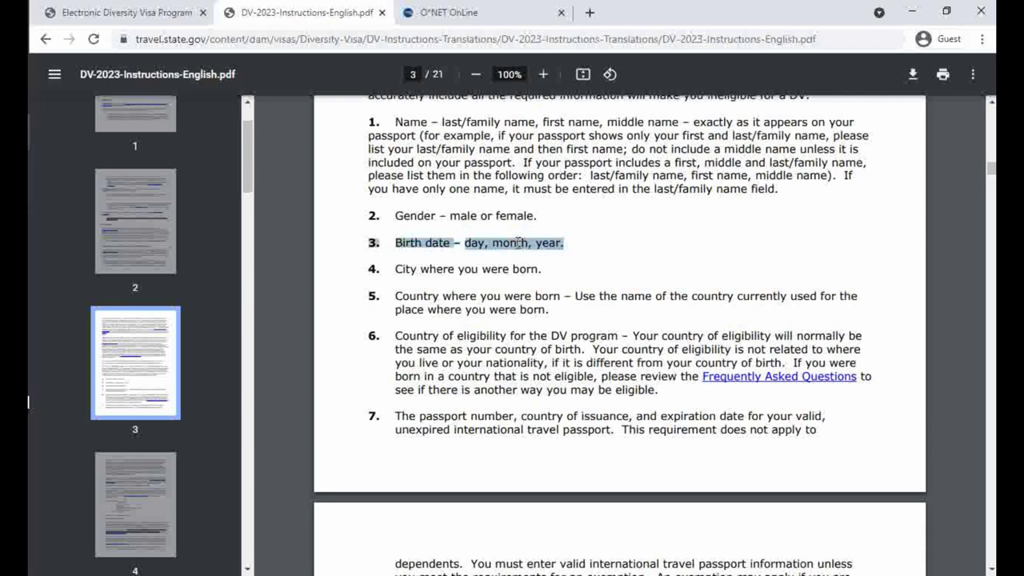
# Return to the entry form and examine the birth date, birth city and birth country sections.
pyautogui.click(93, 11)
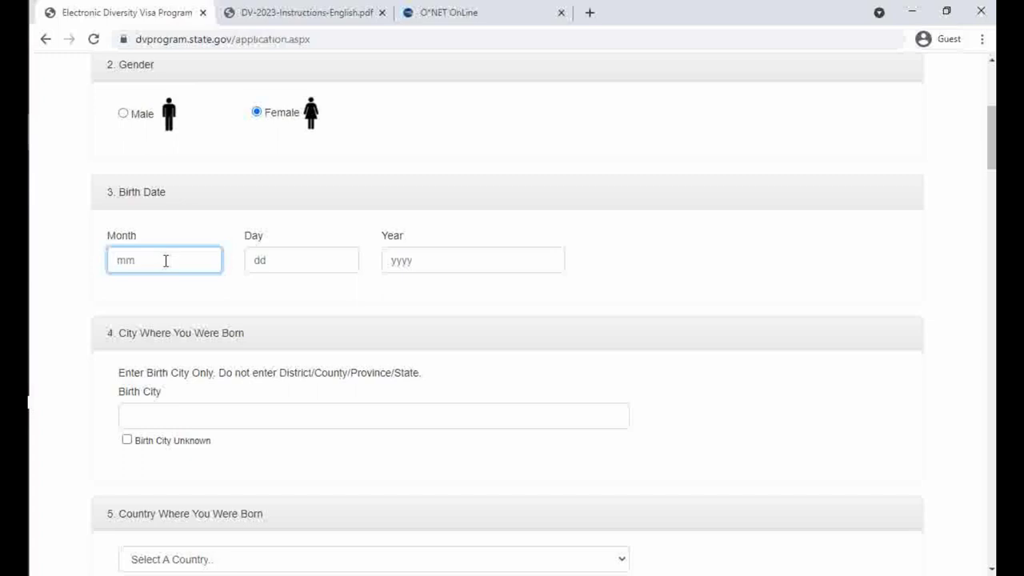
pyautogui.click(284, 265)
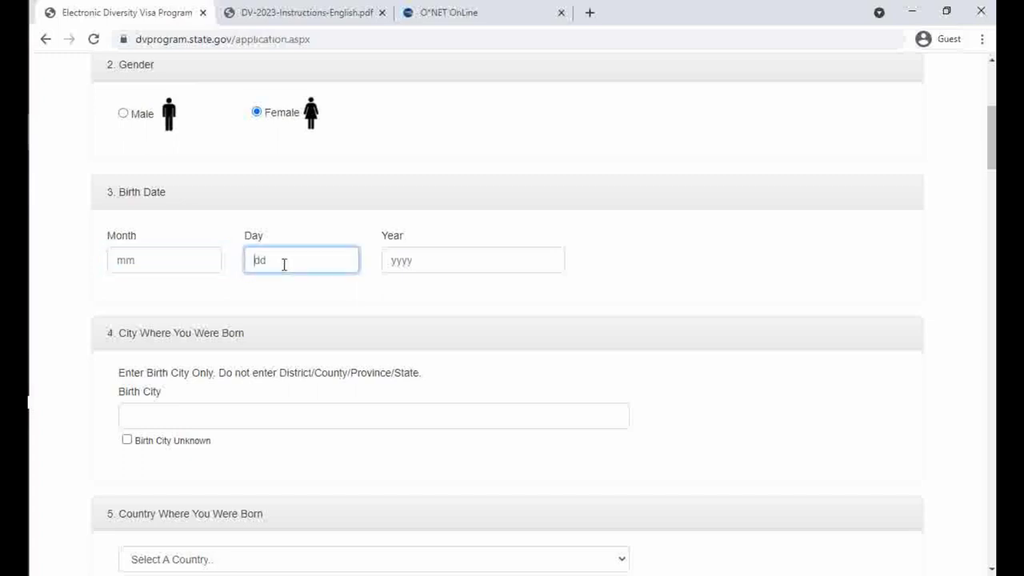
pyautogui.click(418, 262)
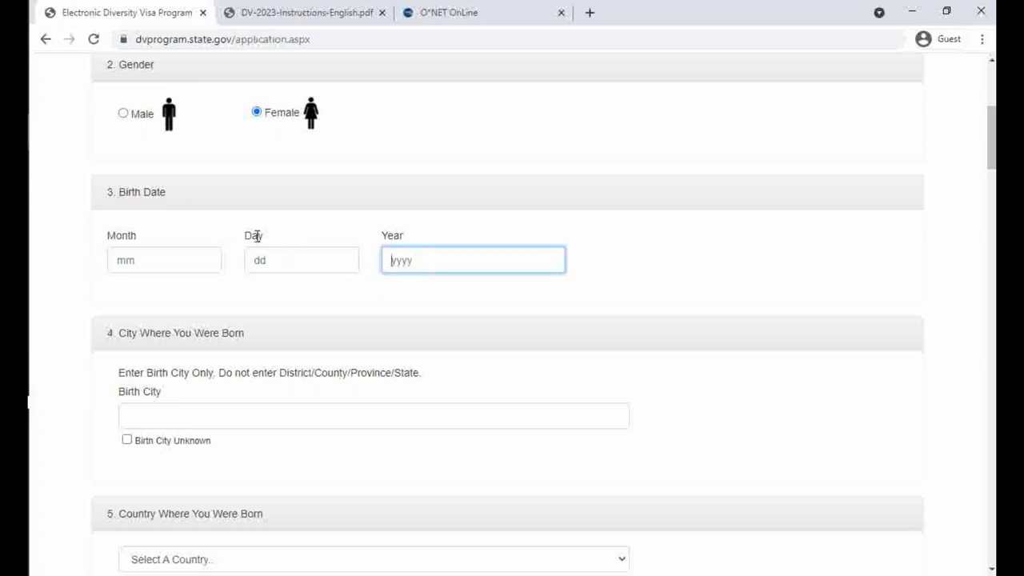
pyautogui.click(128, 234)
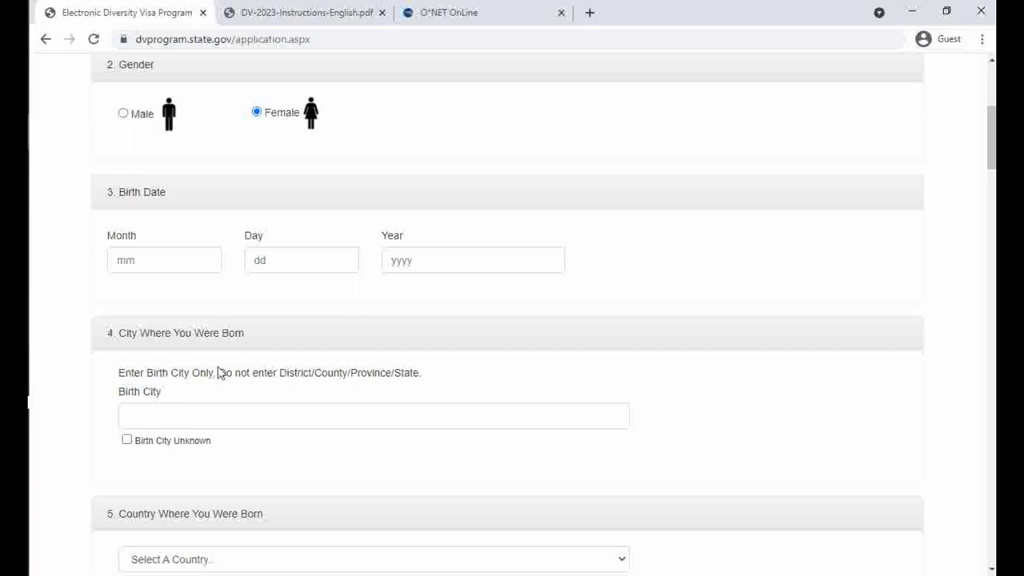
pyautogui.click(156, 421)
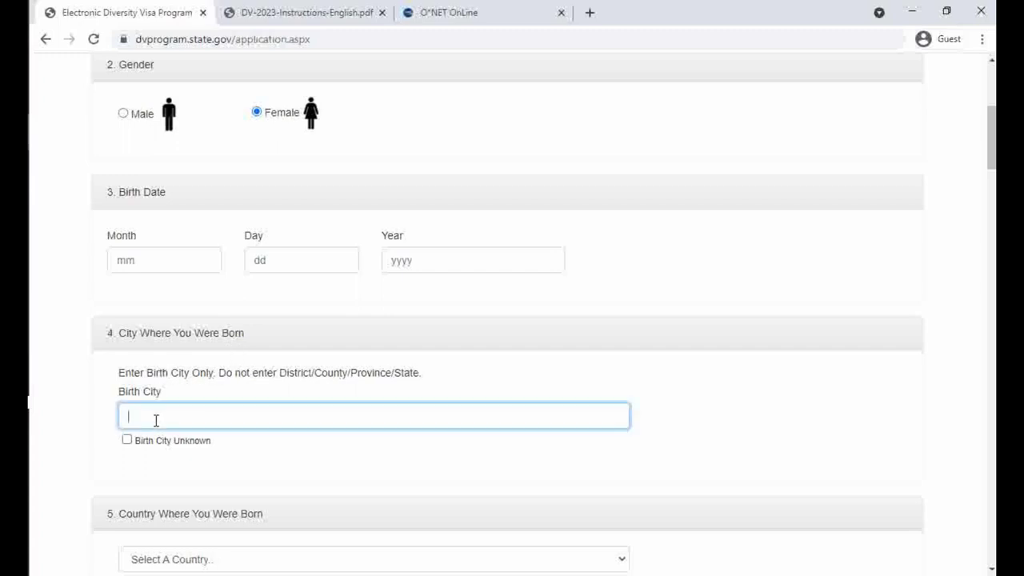
pyautogui.click(223, 397)
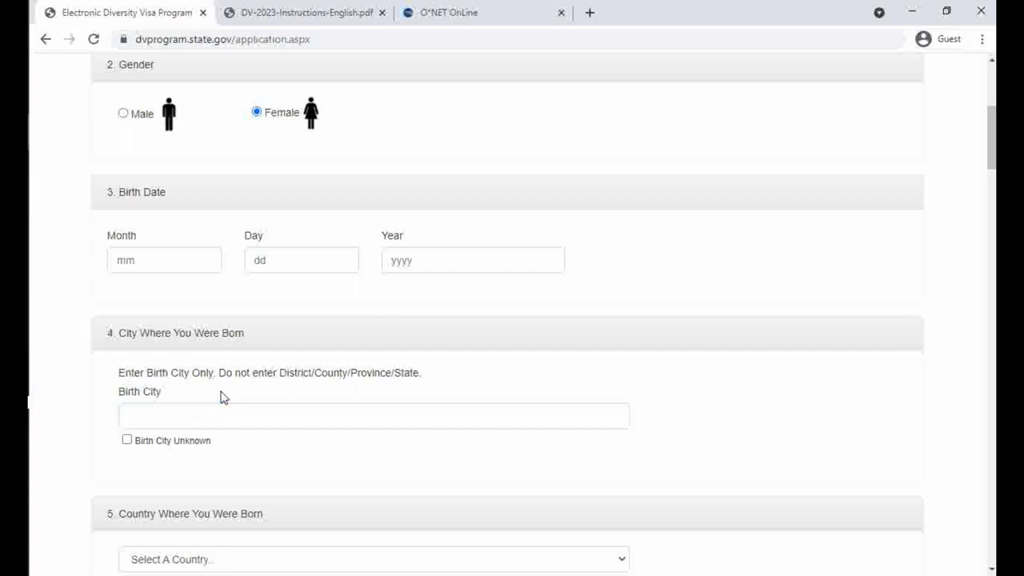
pyautogui.scroll(-3, 223, 394)
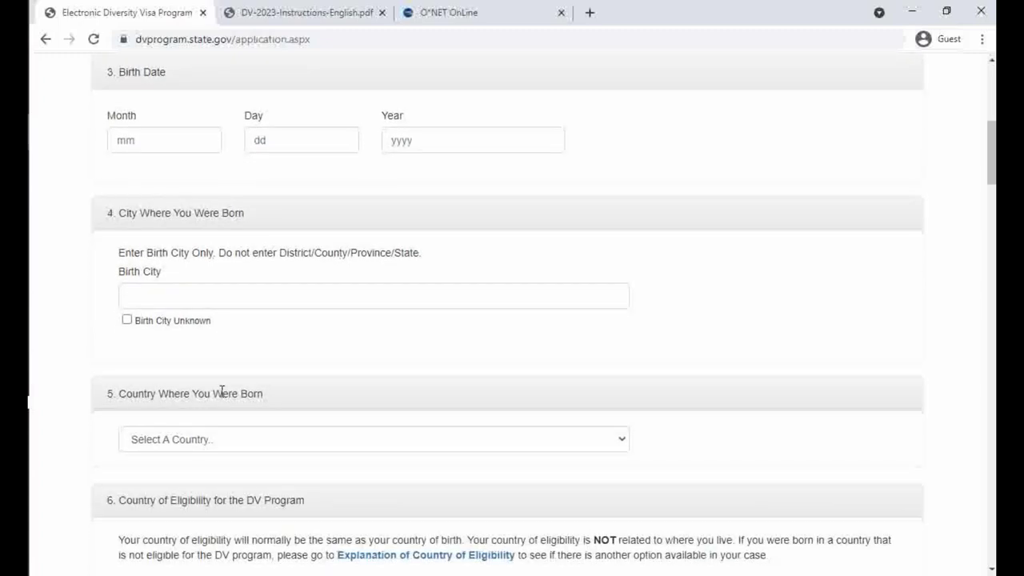
# Check the Birth City field in section 4 and set the country of birth to Uganda in section 5.
pyautogui.click(195, 294)
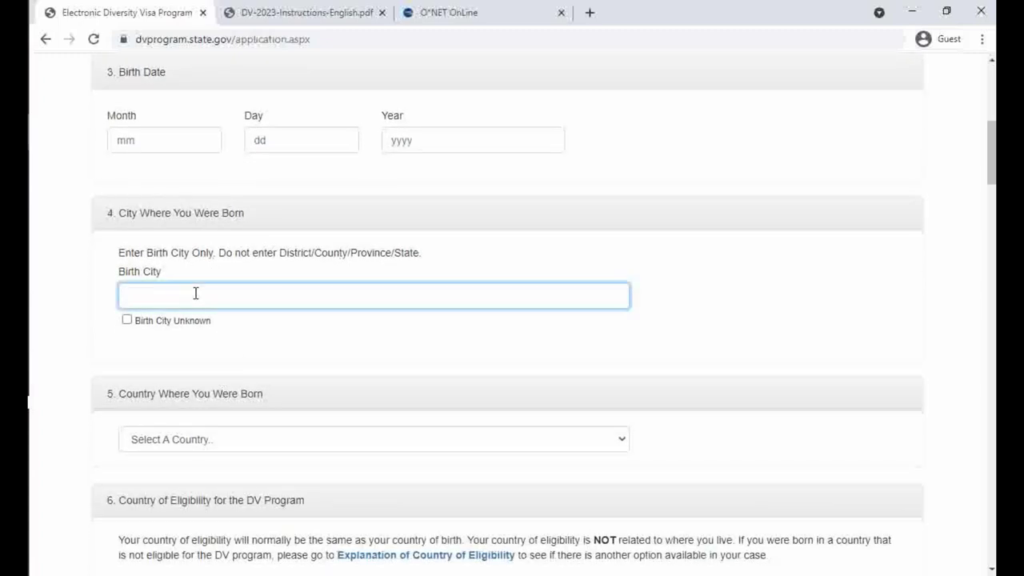
pyautogui.click(222, 344)
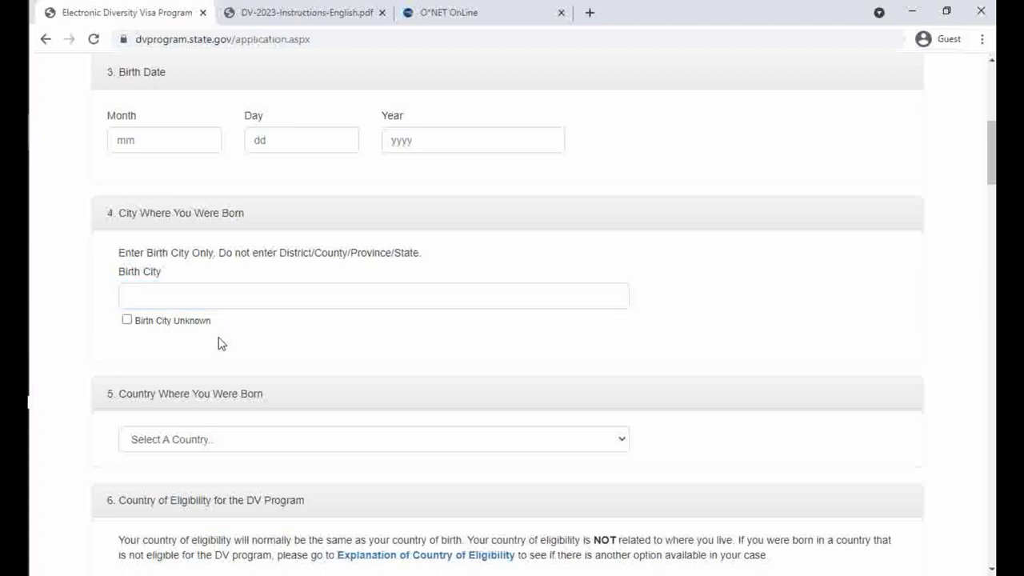
pyautogui.scroll(-2, 220, 342)
pyautogui.scroll(-1, 219, 340)
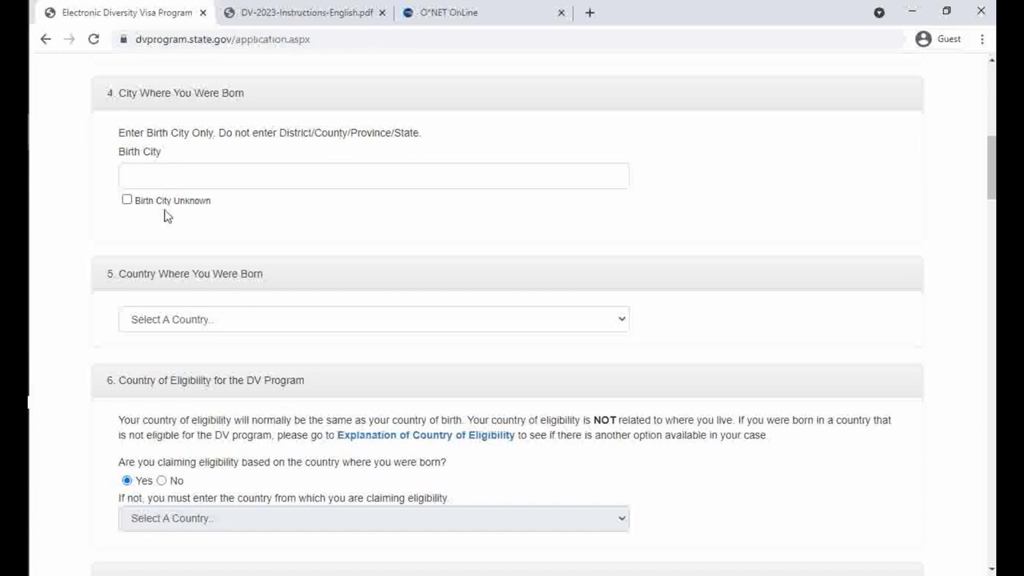
pyautogui.click(192, 319)
pyautogui.press('t')
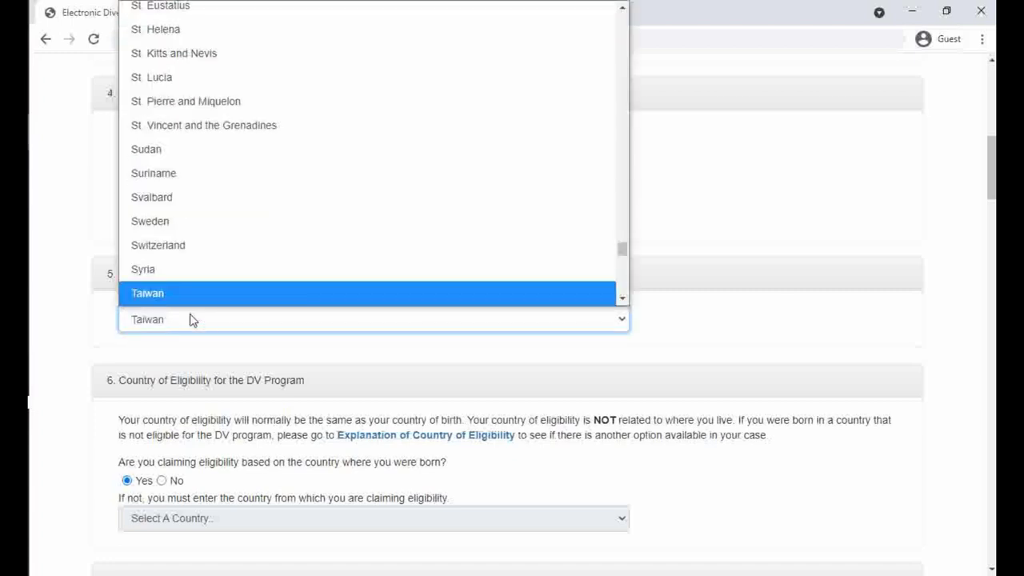
pyautogui.press('Up')
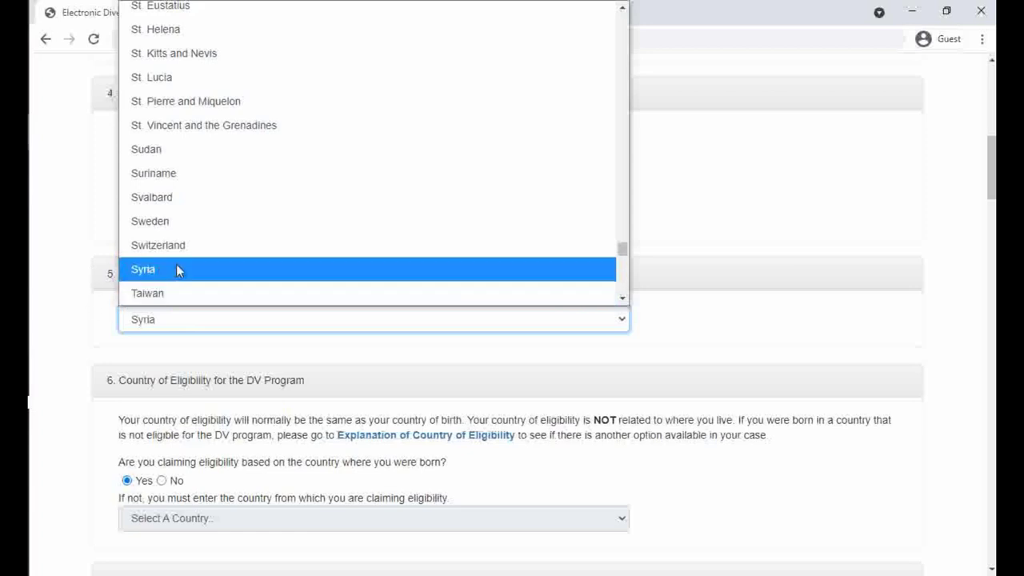
pyautogui.press('u')
pyautogui.click(53, 334)
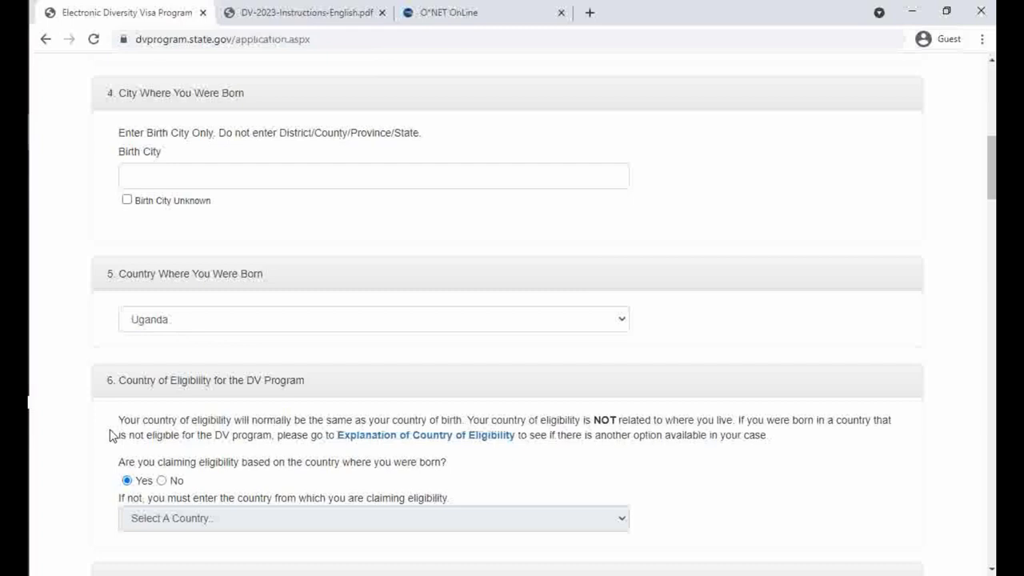
# Try answering No to claiming eligibility by country of birth in section 6, and restore the Yes answer.
pyautogui.scroll(-3, 112, 434)
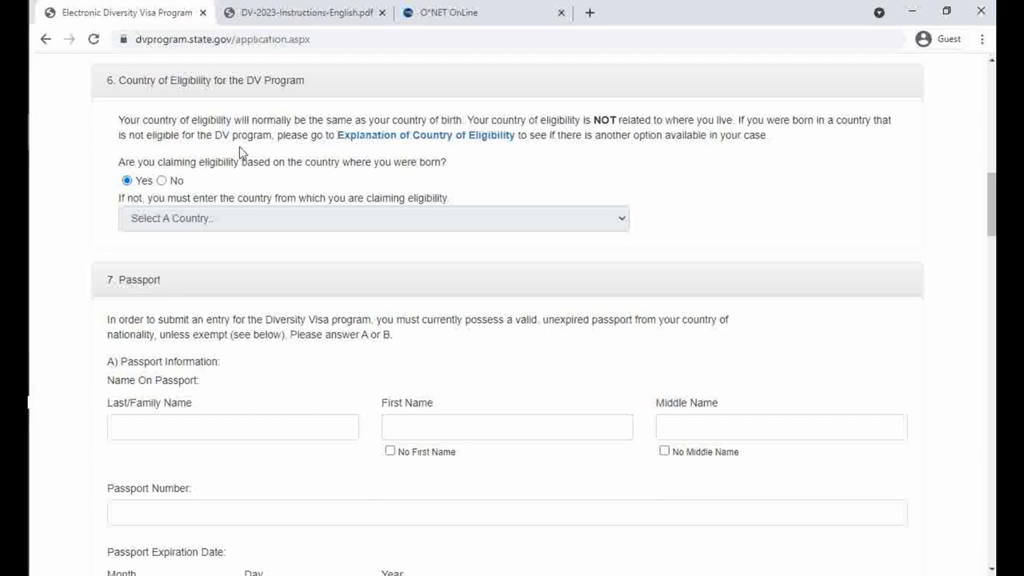
pyautogui.doubleClick(453, 122)
pyautogui.moveTo(614, 120); pyautogui.dragTo(617, 120)
pyautogui.click(162, 180)
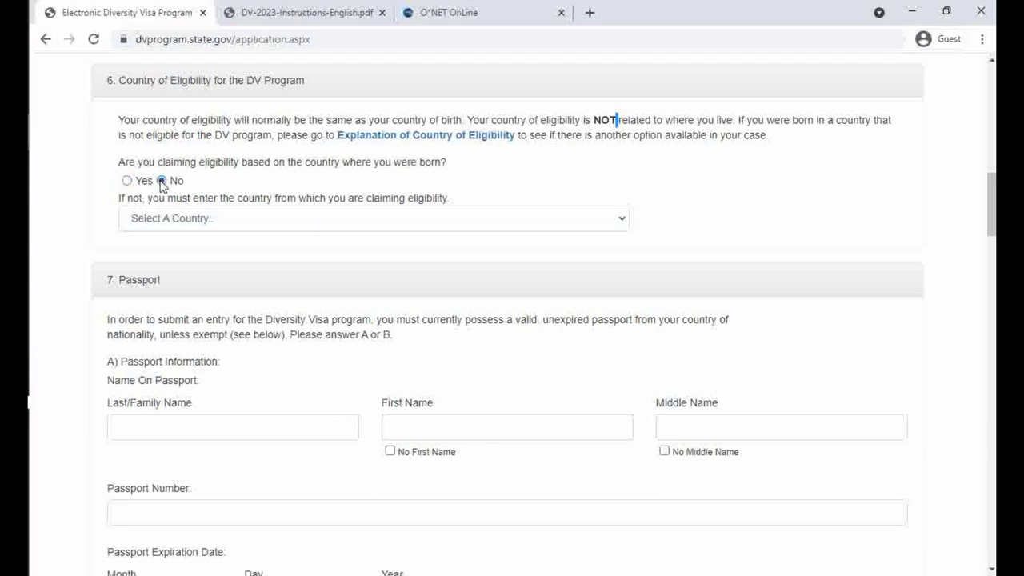
pyautogui.click(178, 220)
pyautogui.click(179, 222)
pyautogui.click(179, 221)
pyautogui.click(178, 220)
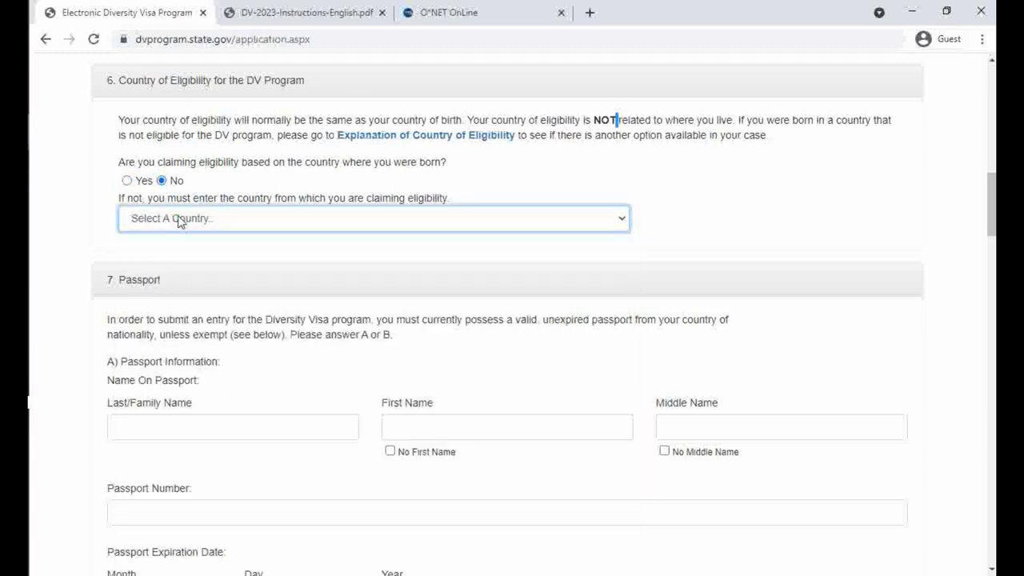
pyautogui.click(127, 180)
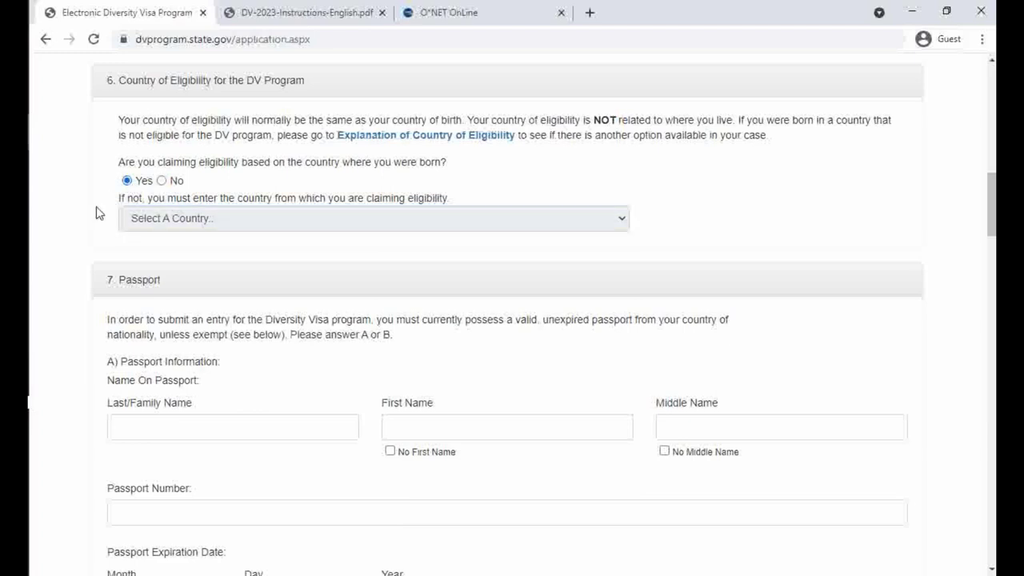
# Examine the passport name, number, expiration date and country of issuance fields in section 7.
pyautogui.scroll(-3, 96, 213)
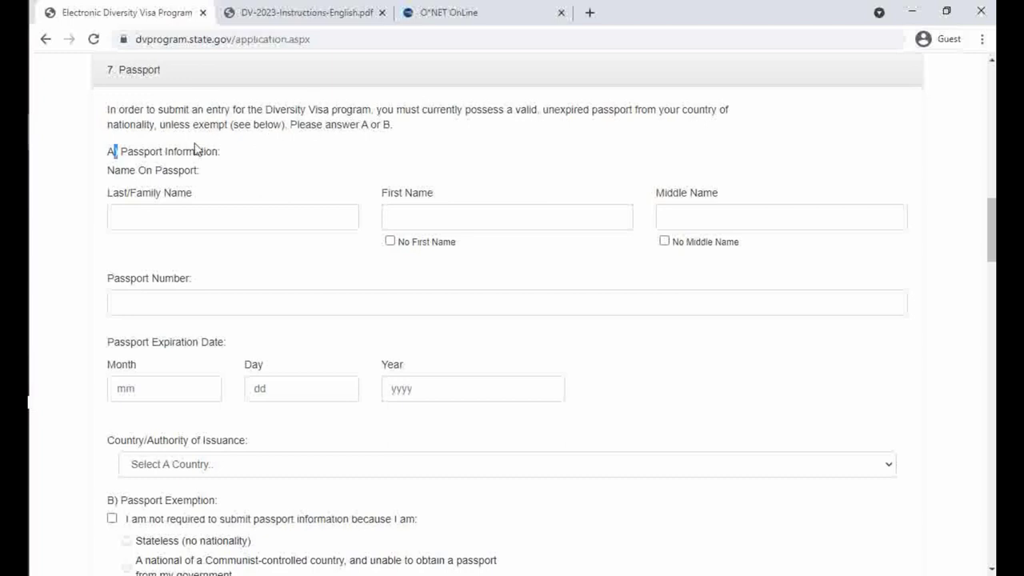
pyautogui.click(177, 213)
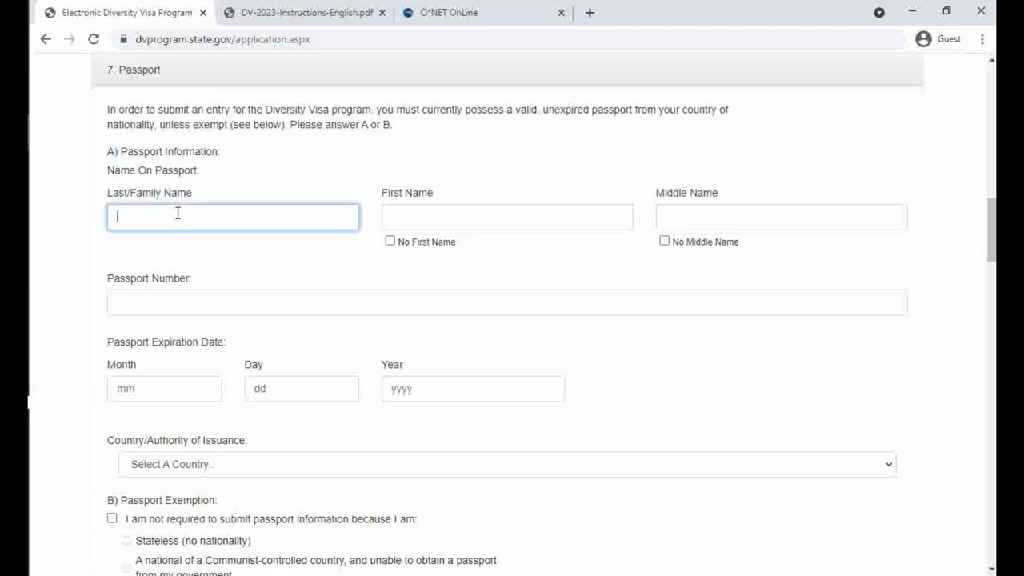
pyautogui.click(400, 208)
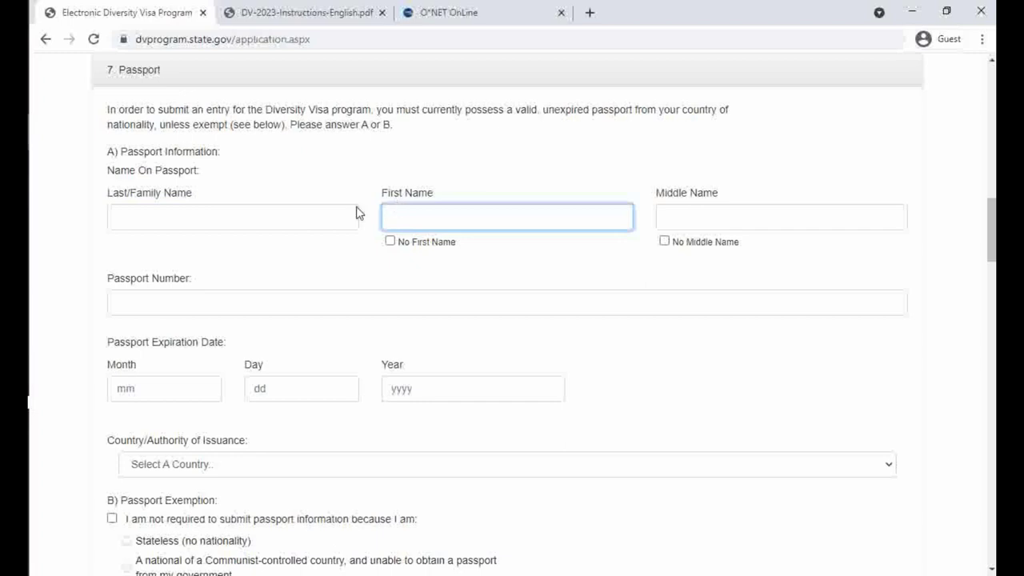
pyautogui.click(320, 211)
pyautogui.click(423, 217)
pyautogui.click(216, 297)
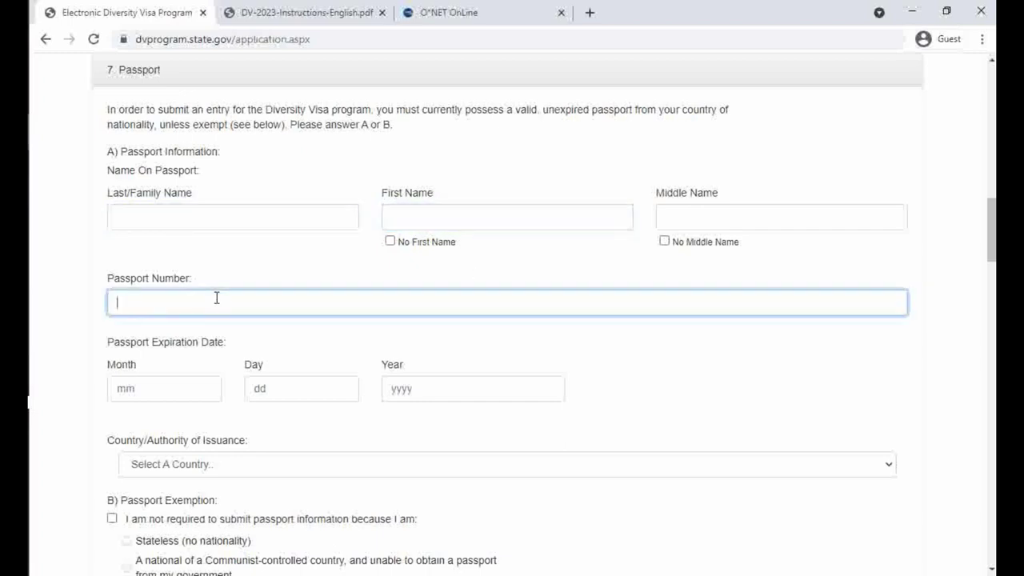
pyautogui.click(177, 387)
pyautogui.click(304, 393)
pyautogui.click(395, 387)
pyautogui.click(296, 445)
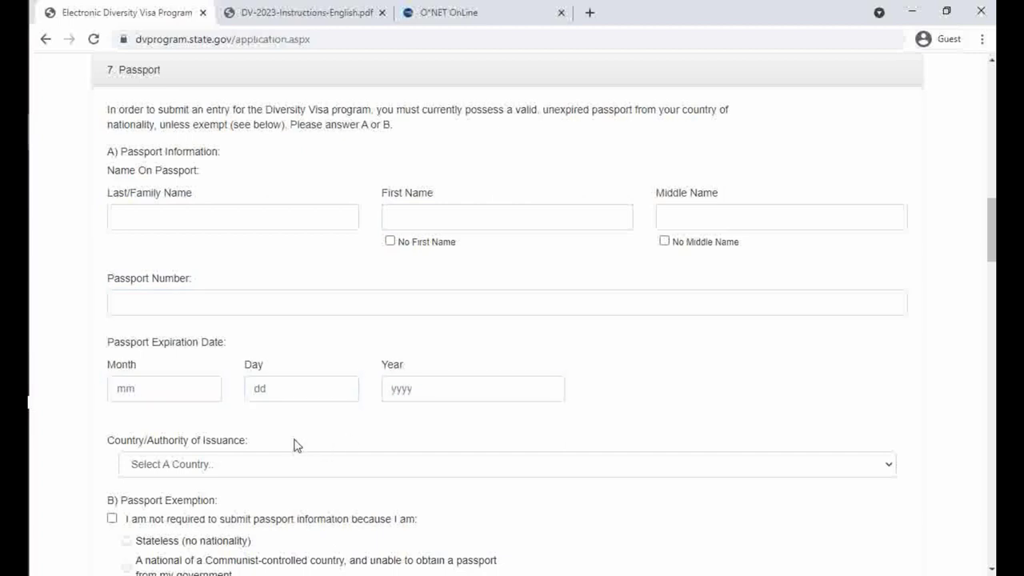
# Mark the entrant as not required to submit passport information under Passport Exemption.
pyautogui.scroll(-2, 296, 445)
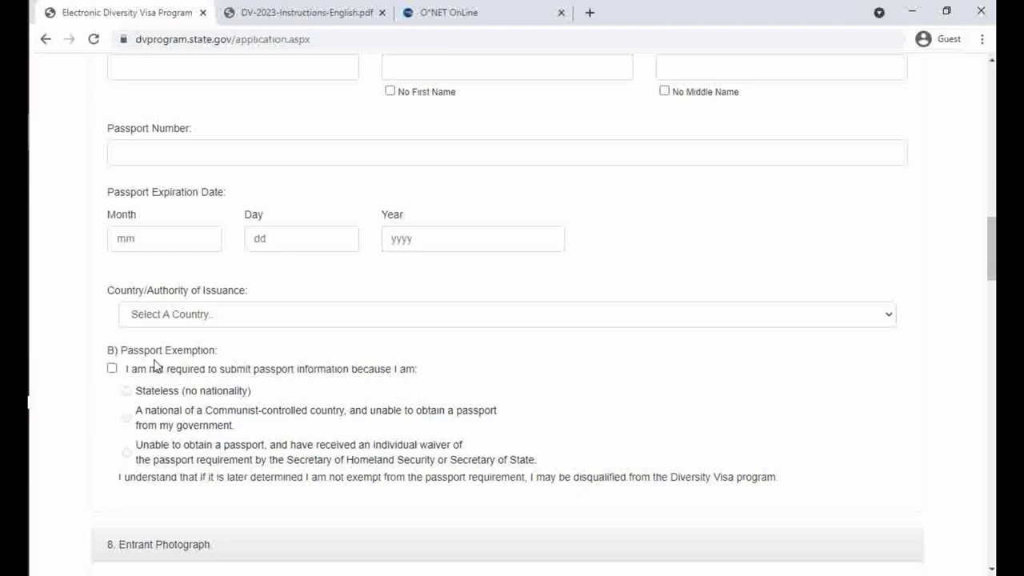
pyautogui.click(112, 369)
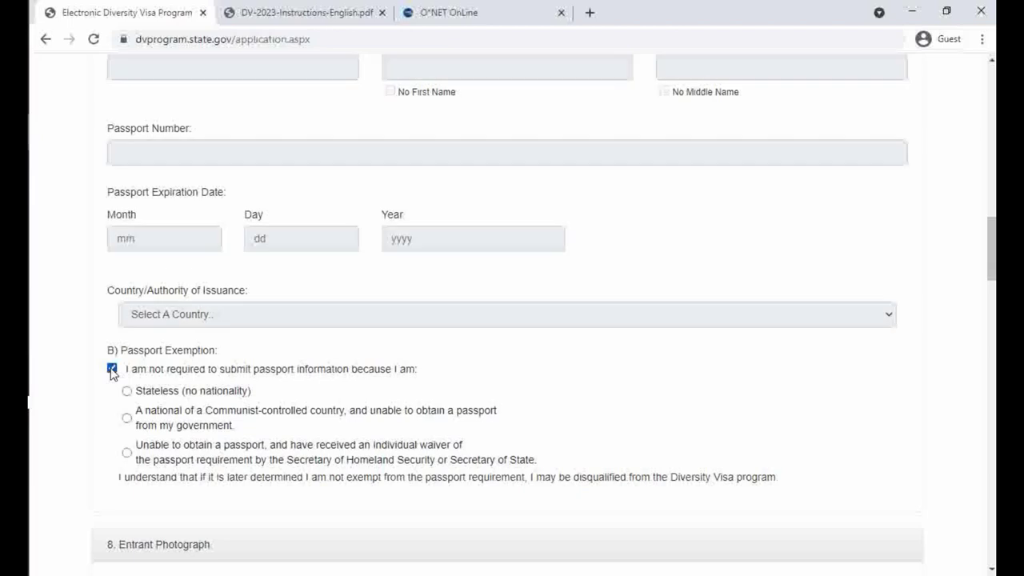
pyautogui.click(112, 369)
pyautogui.click(112, 369)
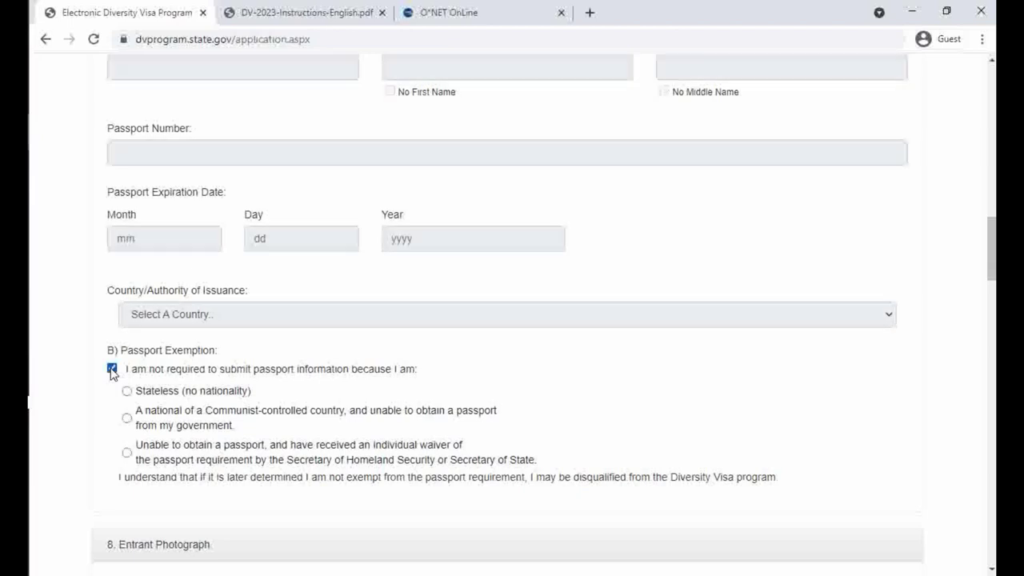
# Go through the passport exemption reasons and select the one for being unable to obtain a passport and having received an individual waiver.
pyautogui.click(127, 417)
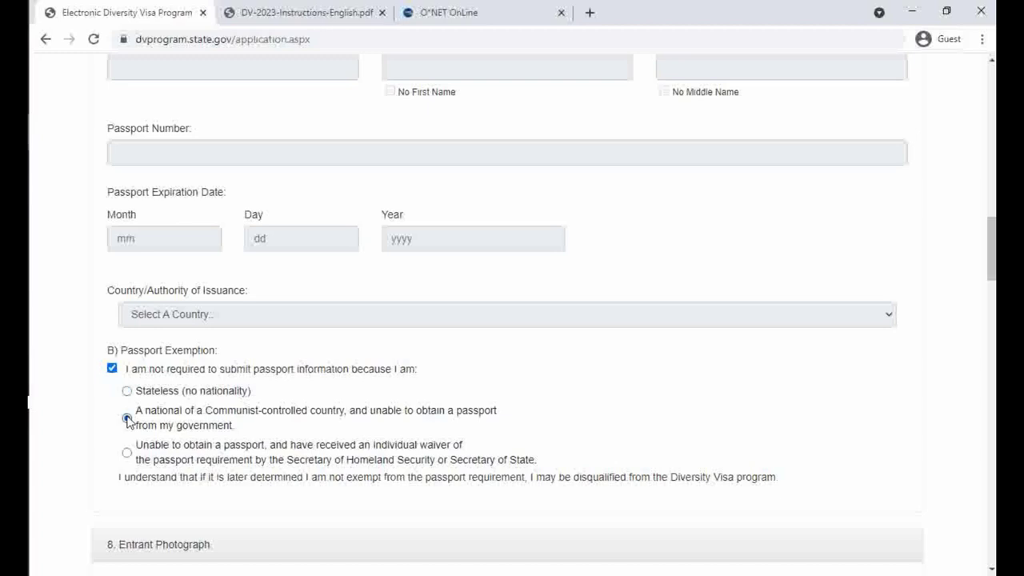
pyautogui.doubleClick(245, 417)
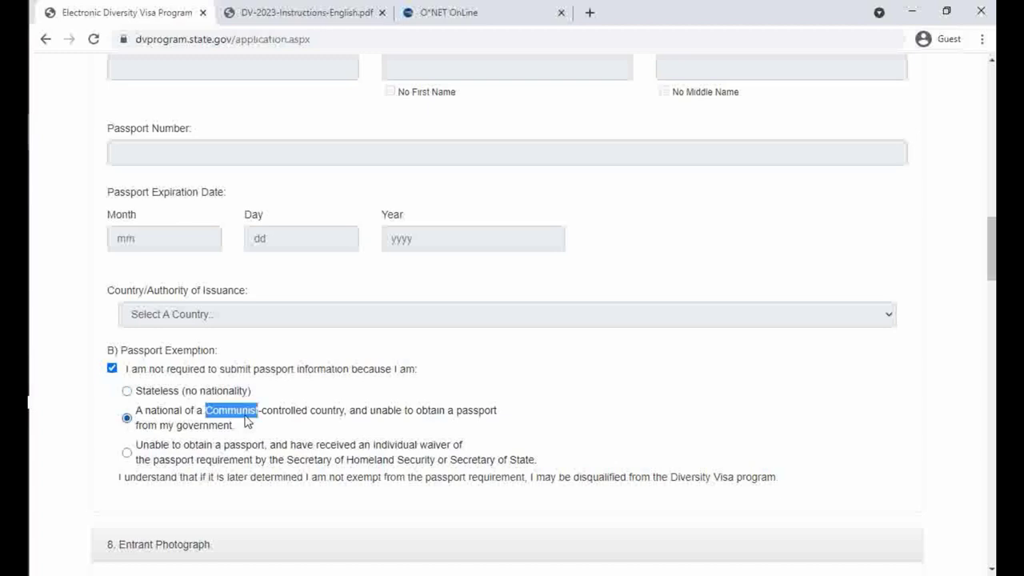
pyautogui.click(127, 453)
pyautogui.doubleClick(433, 448)
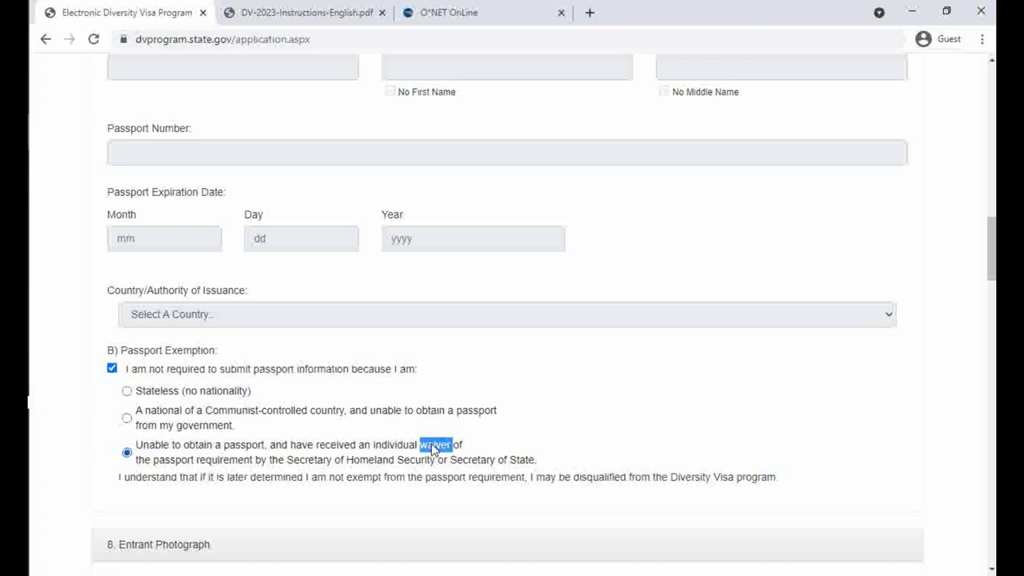
pyautogui.moveTo(290, 470); pyautogui.dragTo(531, 465)
pyautogui.click(531, 464)
pyautogui.press('Down')
pyautogui.press('Up')
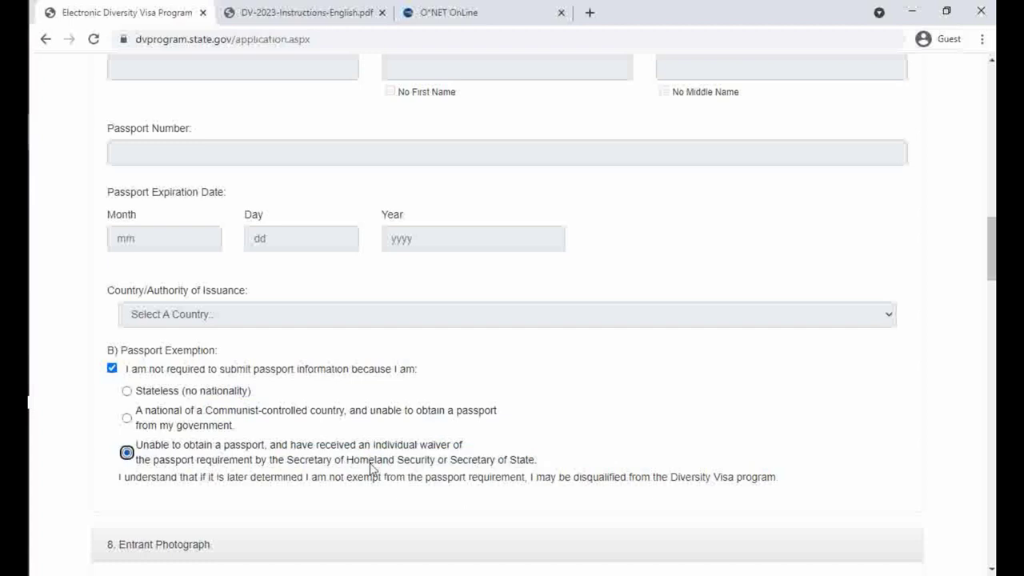
# Open the photo instructions and examples page linked in the Entrant Photograph section and view the acceptable visa photos.
pyautogui.scroll(-1, 991, 248)
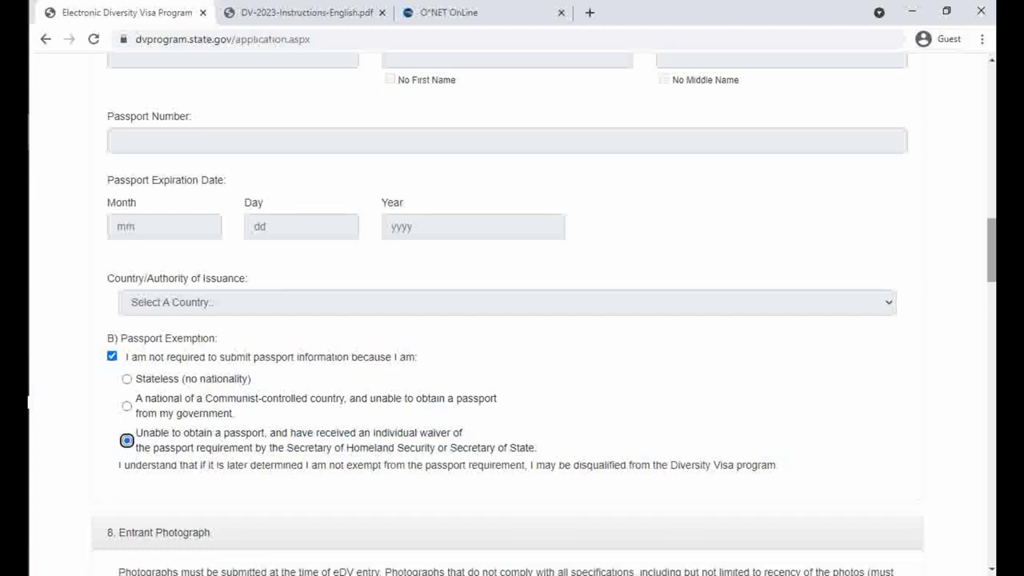
pyautogui.scroll(-6, 699, 320)
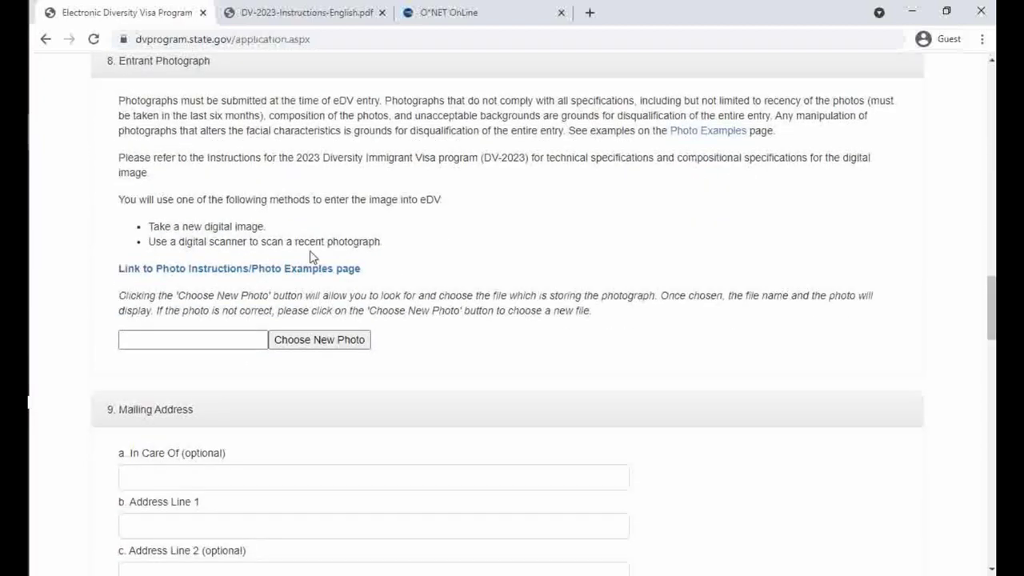
pyautogui.click(278, 270)
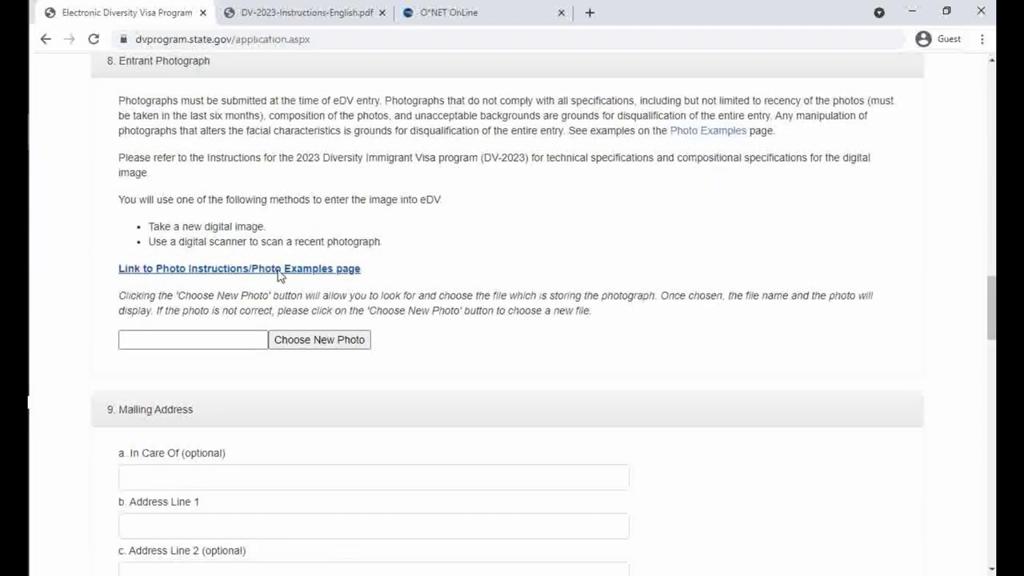
pyautogui.scroll(-4, 409, 381)
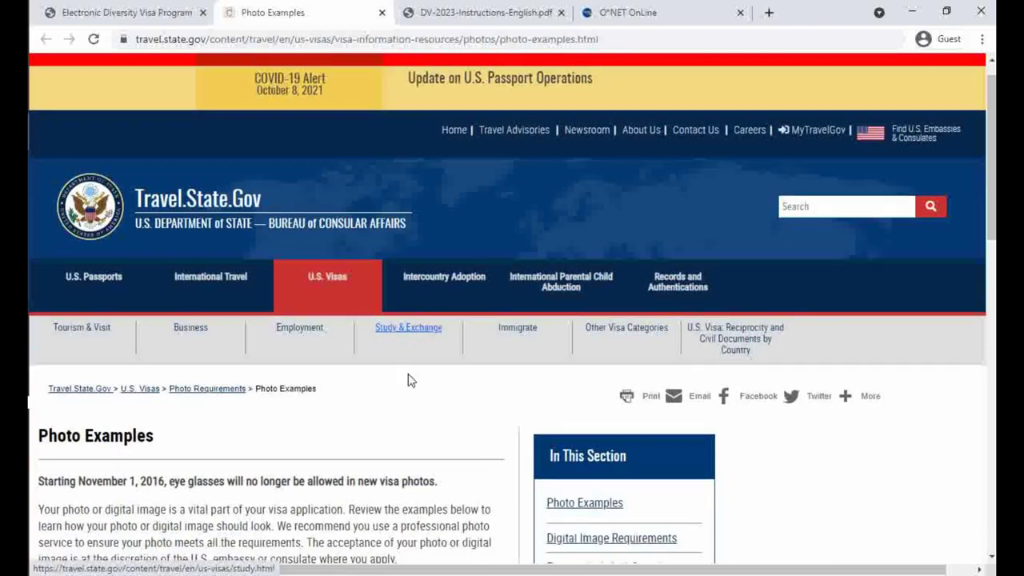
pyautogui.scroll(-1, 408, 381)
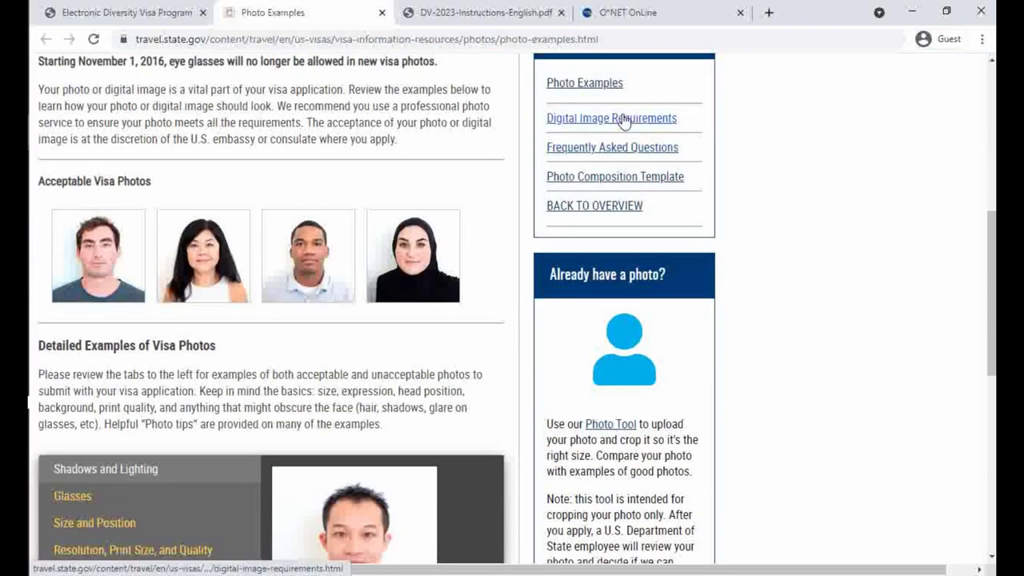
# Open the Digital Image Requirements page and read the specifications for the digital image.
pyautogui.click(623, 120)
pyautogui.scroll(-3, 344, 384)
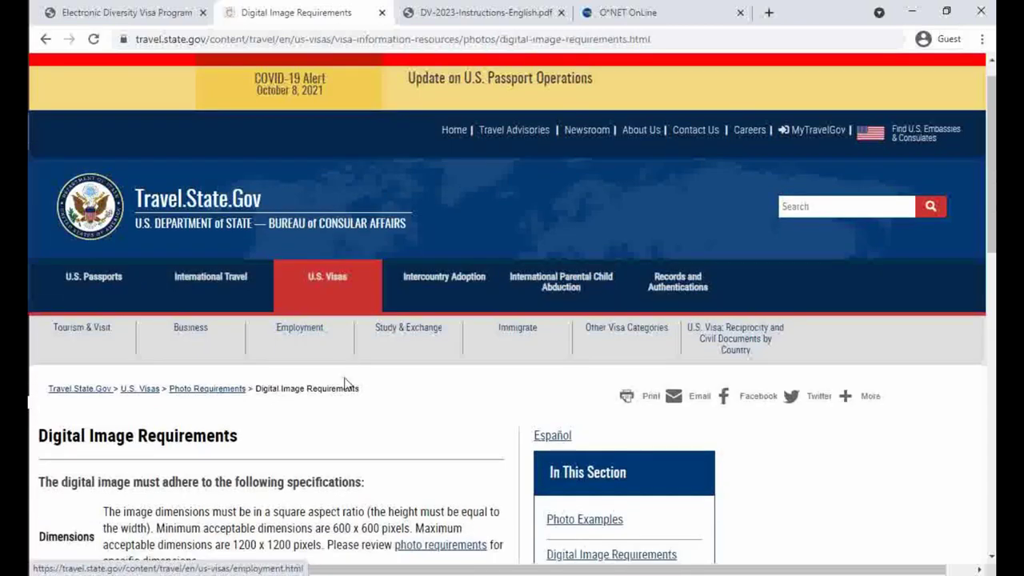
pyautogui.scroll(-1, 344, 384)
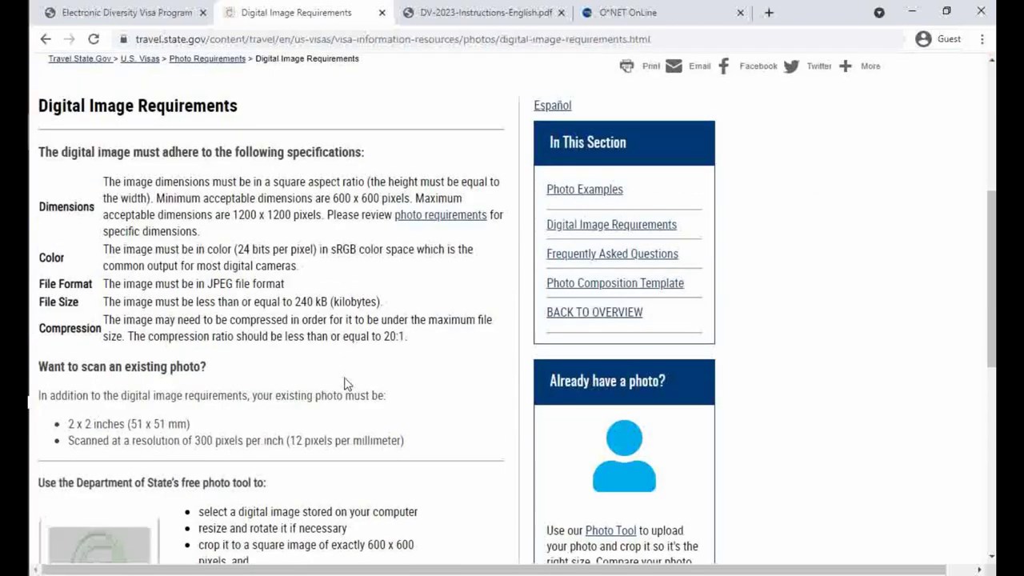
# Open the linked Photo Requirements page and read its rules on facial expression, headphones, uniforms and head size.
pyautogui.click(438, 214)
pyautogui.scroll(-4, 274, 413)
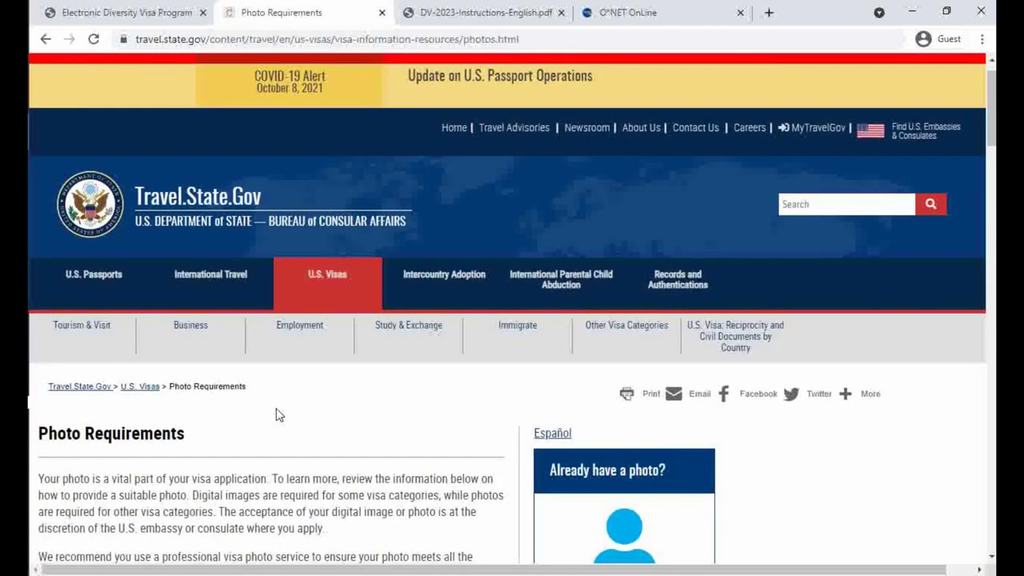
pyautogui.scroll(-3, 277, 410)
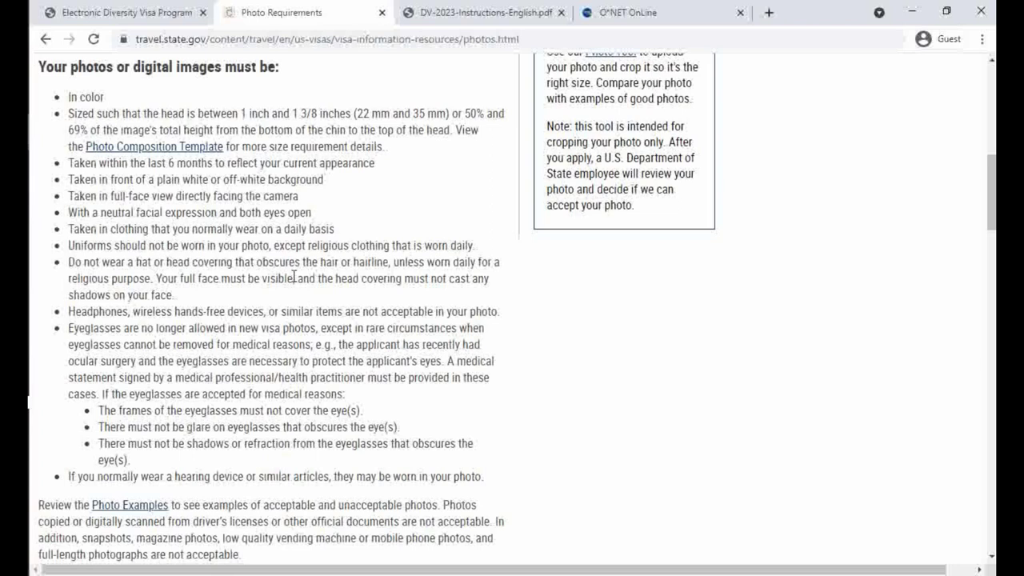
pyautogui.doubleClick(292, 212)
pyautogui.click(310, 311)
pyautogui.doubleClick(116, 311)
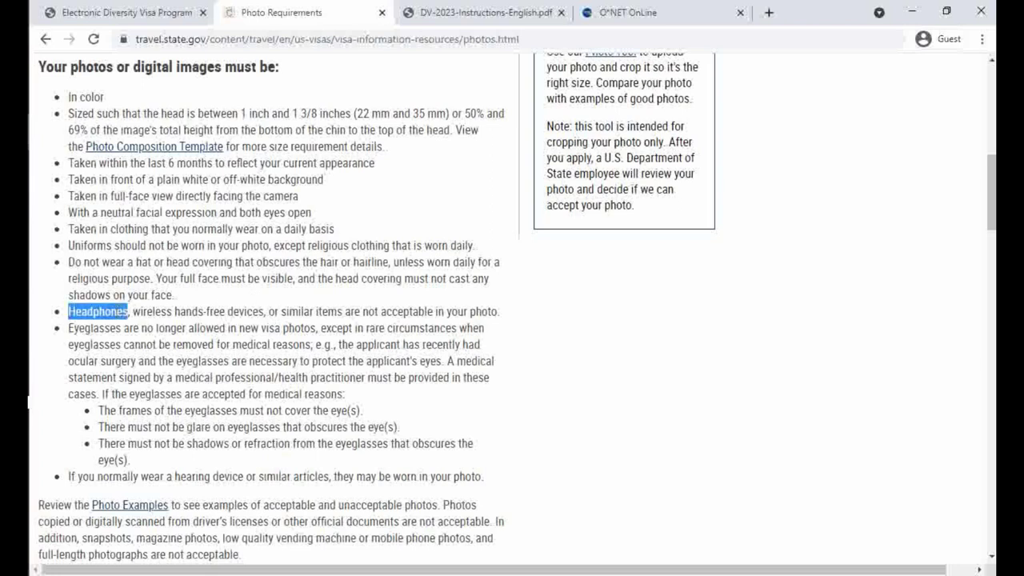
pyautogui.click(361, 315)
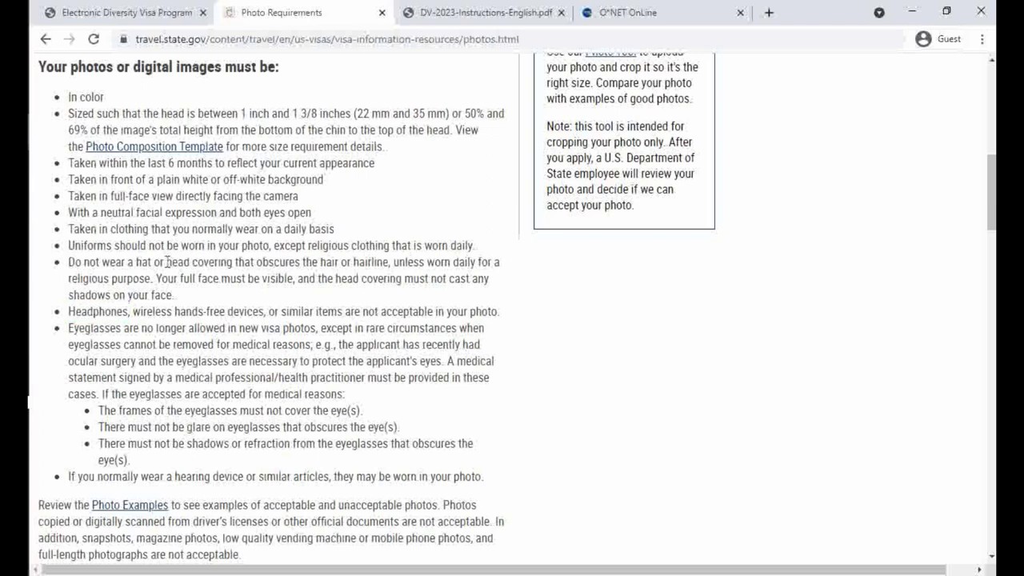
pyautogui.doubleClick(103, 245)
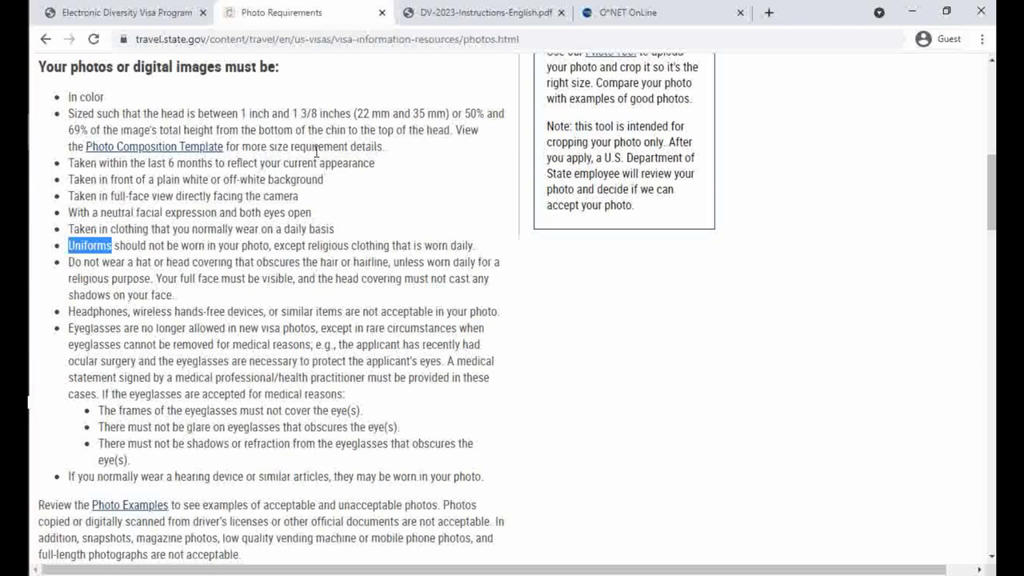
pyautogui.scroll(-1, 317, 151)
pyautogui.scroll(1, 317, 151)
pyautogui.moveTo(239, 112); pyautogui.dragTo(447, 113)
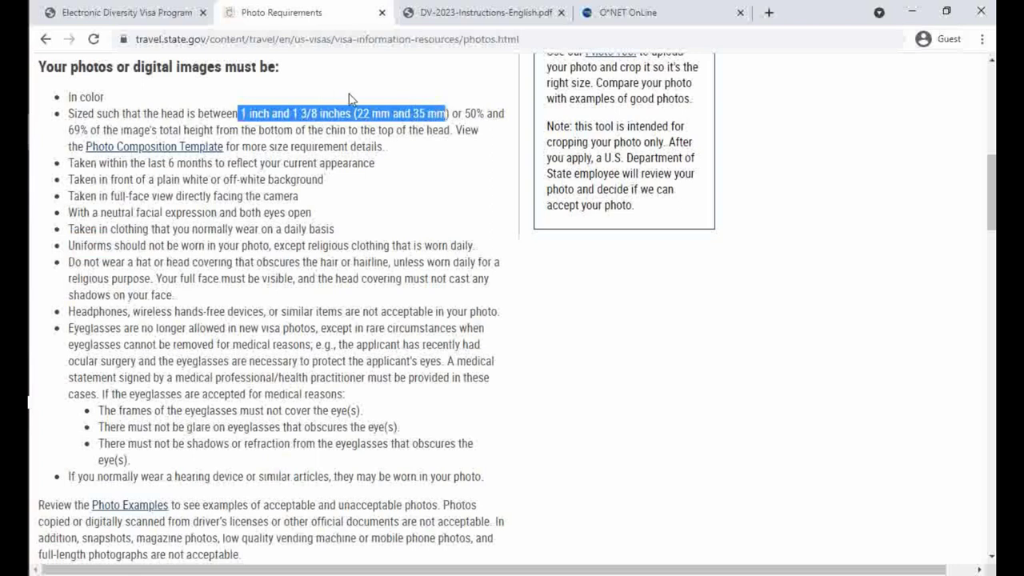
# Open the Photo Tool linked on the Photo Requirements page for uploading and cropping a photo.
pyautogui.scroll(8, 349, 99)
pyautogui.scroll(-3, 605, 380)
pyautogui.hscroll(1, 605, 380)
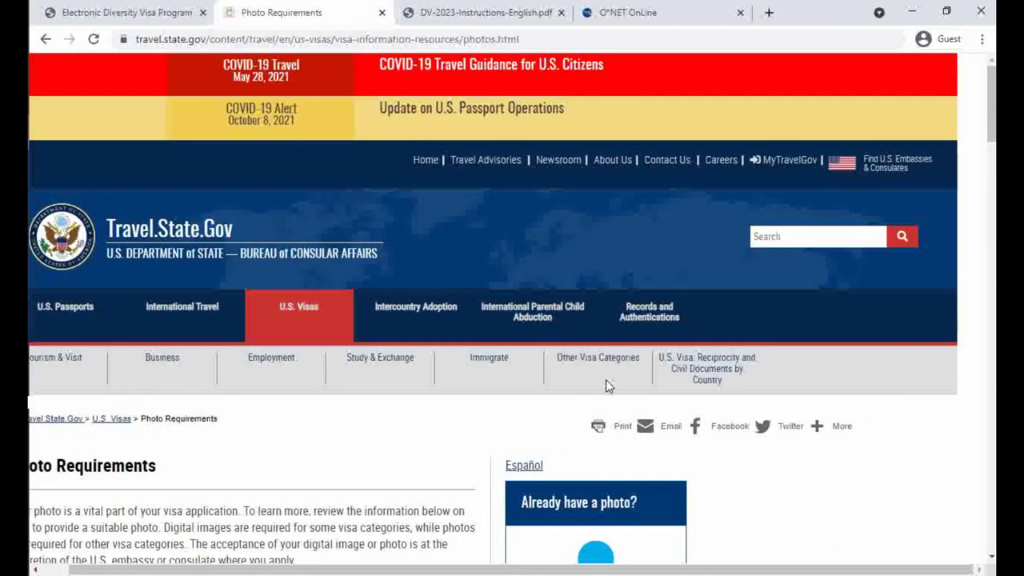
pyautogui.scroll(-1, 605, 386)
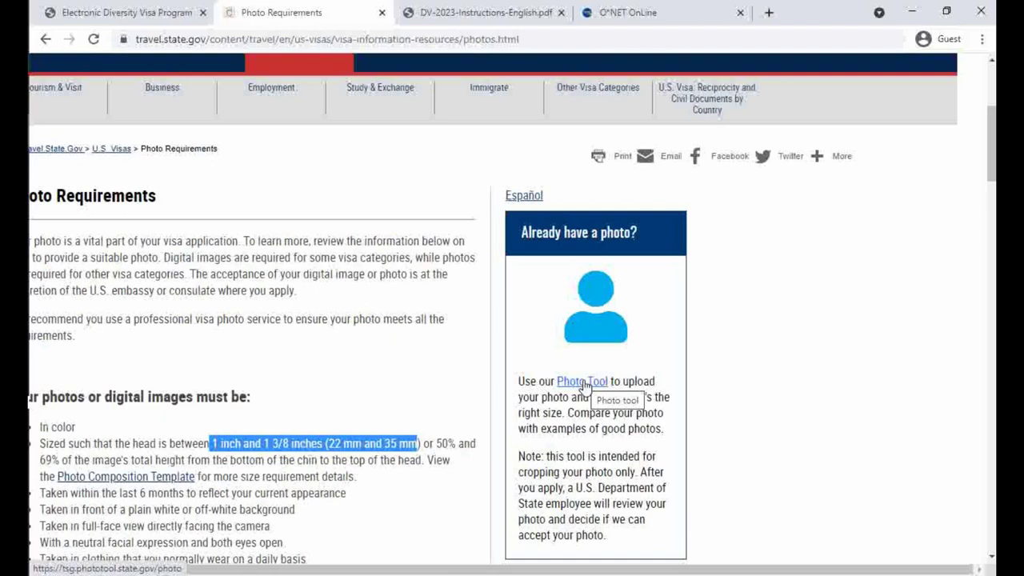
pyautogui.click(584, 382)
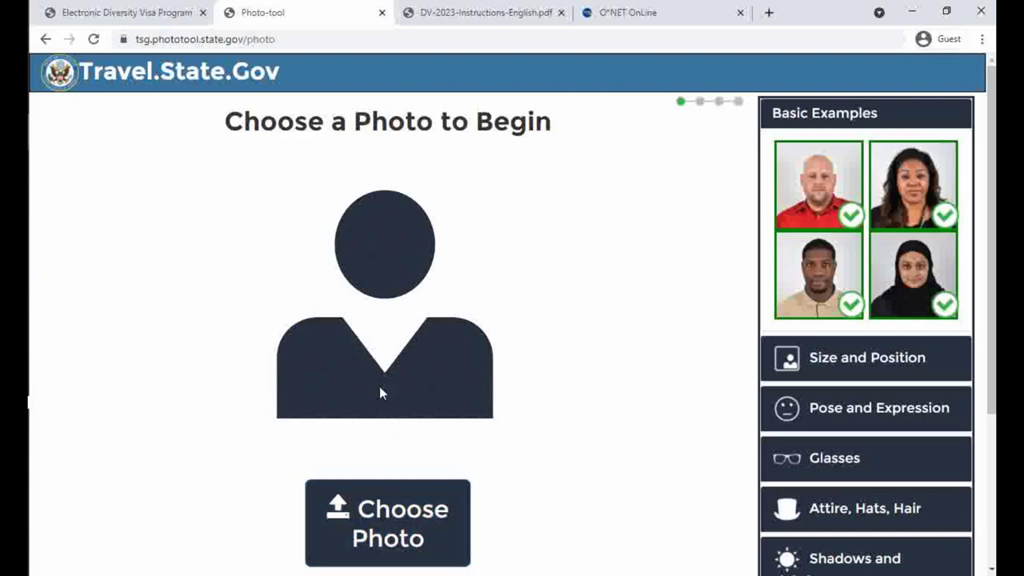
# Return to the Electronic Diversity Visa entry form and examine the optional In Care Of field in the Mailing Address section.
pyautogui.click(169, 13)
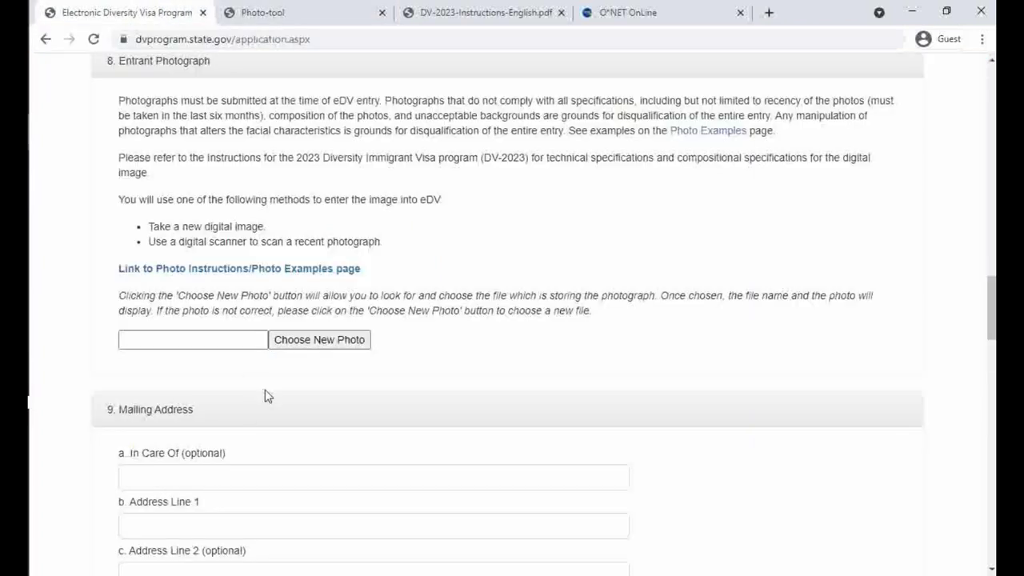
pyautogui.scroll(-5, 268, 396)
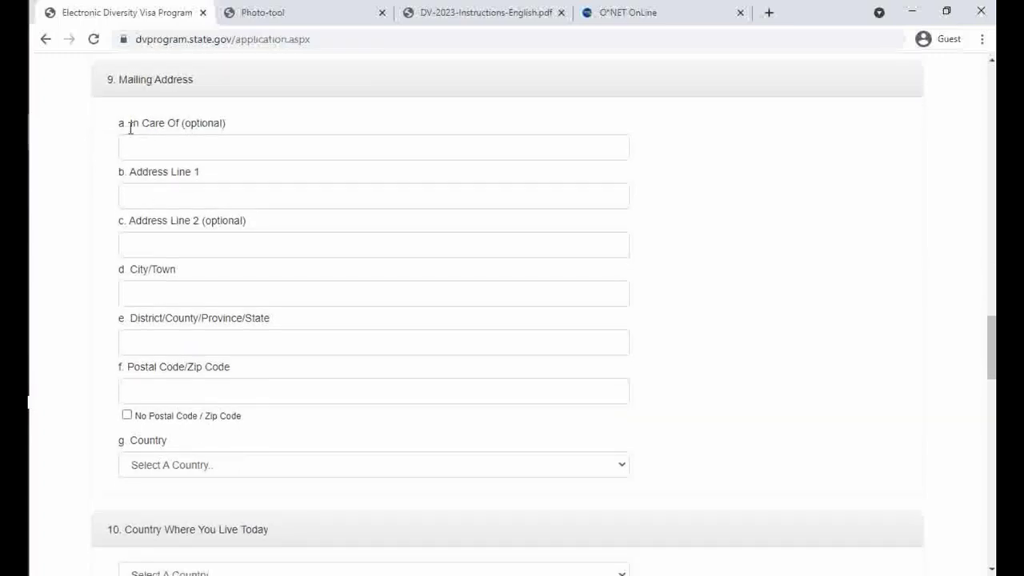
pyautogui.moveTo(130, 128); pyautogui.dragTo(179, 129)
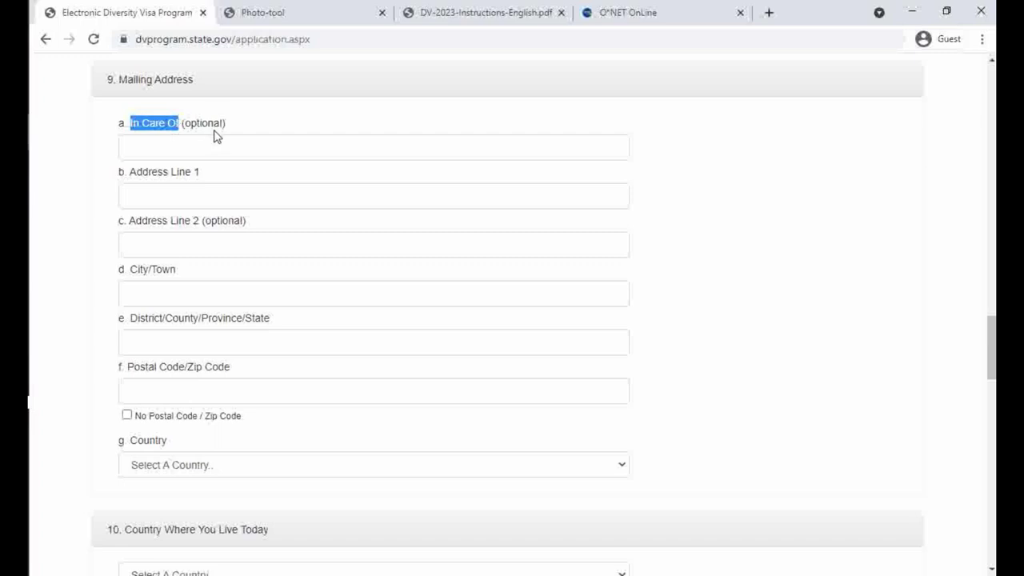
pyautogui.doubleClick(206, 123)
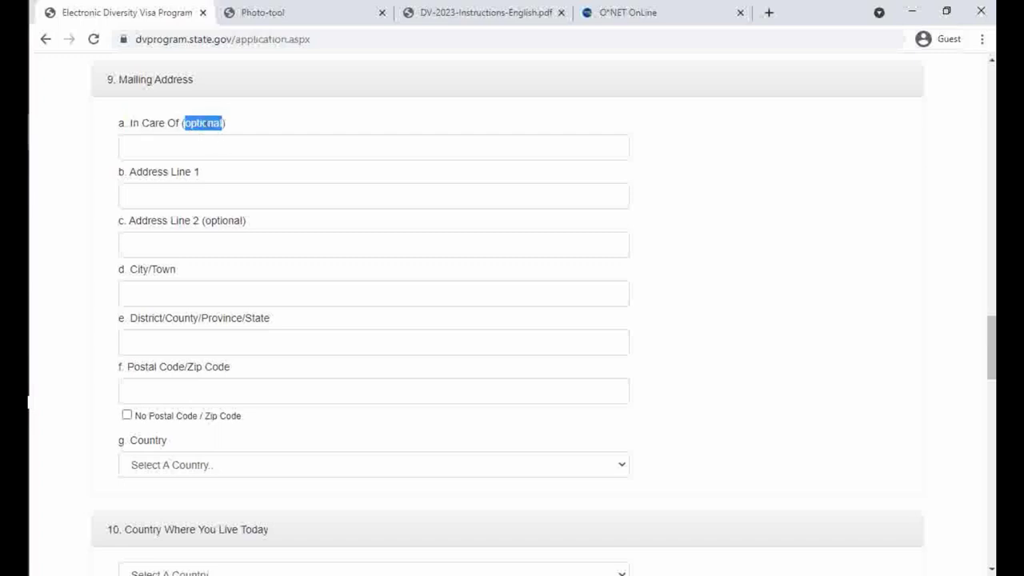
pyautogui.click(224, 122)
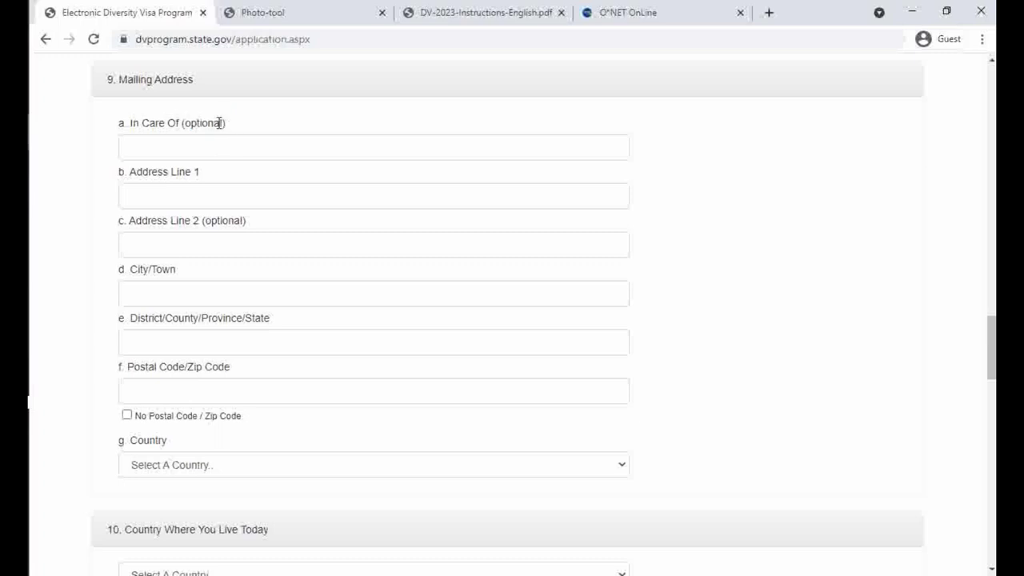
pyautogui.doubleClick(219, 122)
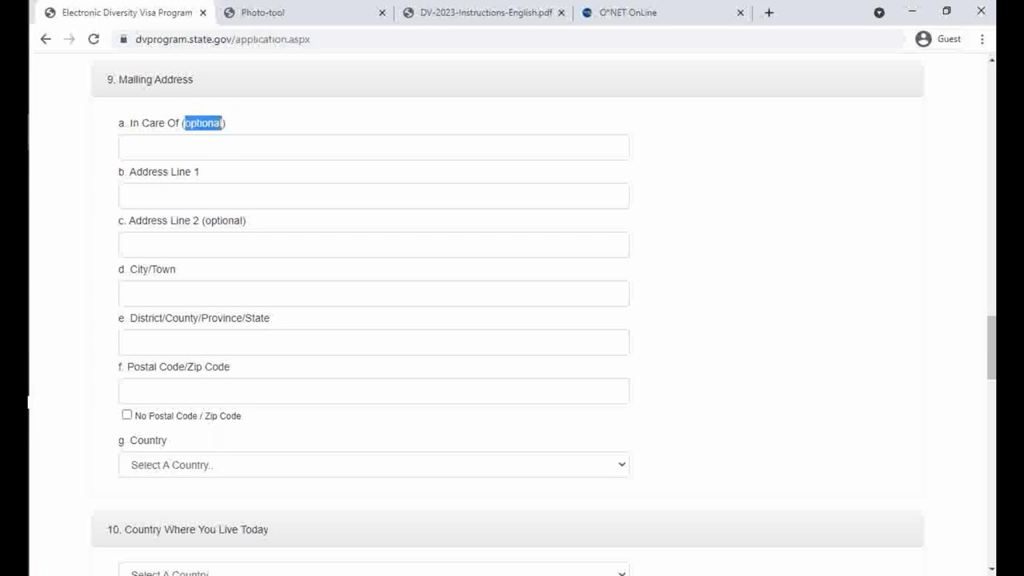
pyautogui.click(193, 154)
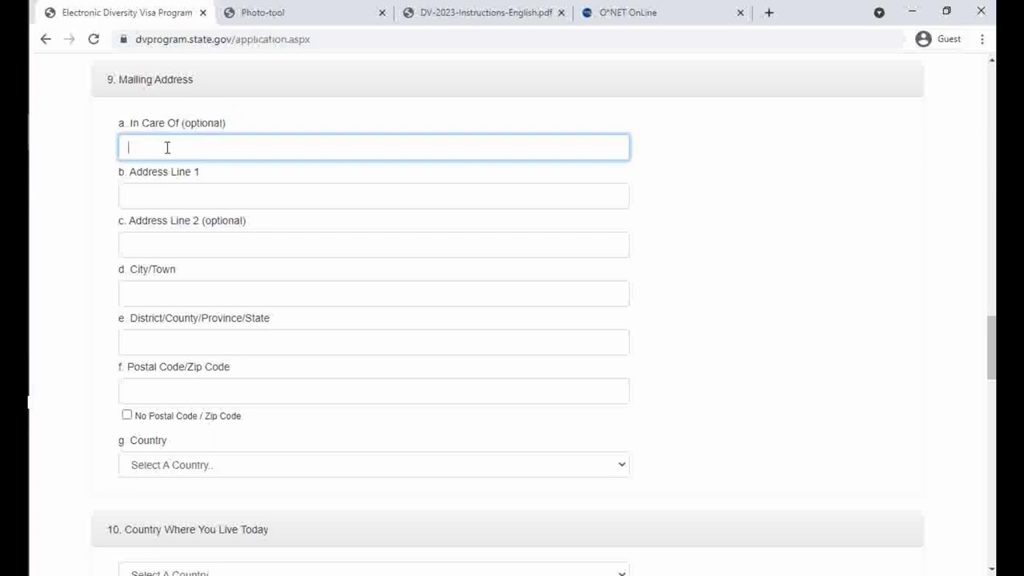
# Go through the Address Line 1 and optional Address Line 2 fields, clearing the sample entry from Address Line 2.
pyautogui.click(170, 196)
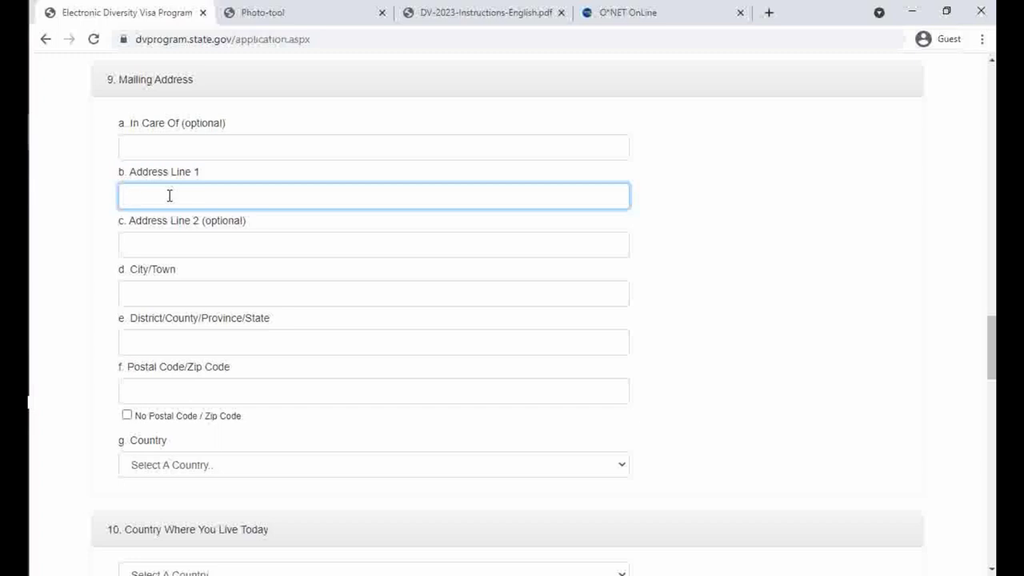
pyautogui.click(170, 246)
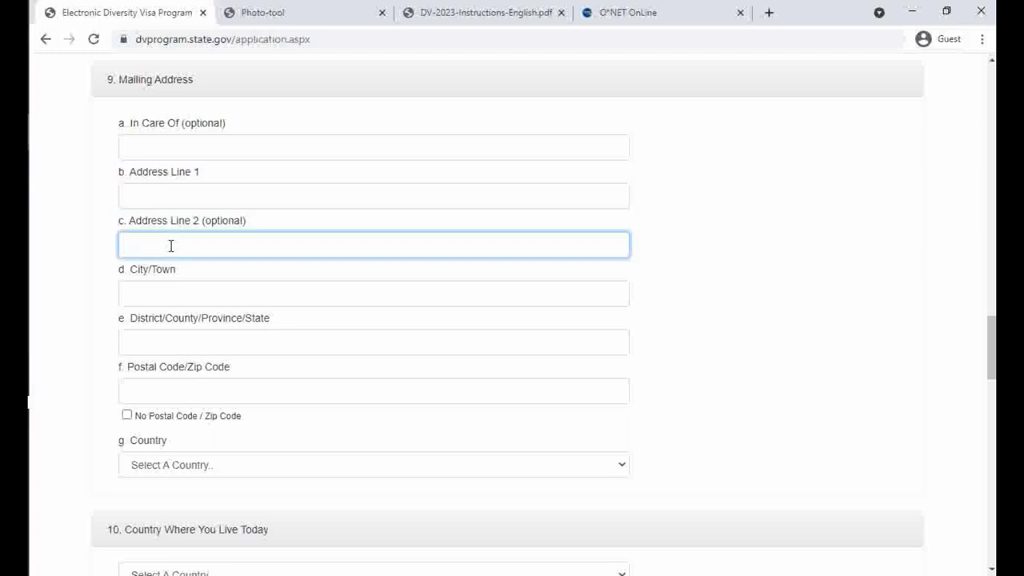
pyautogui.doubleClick(221, 222)
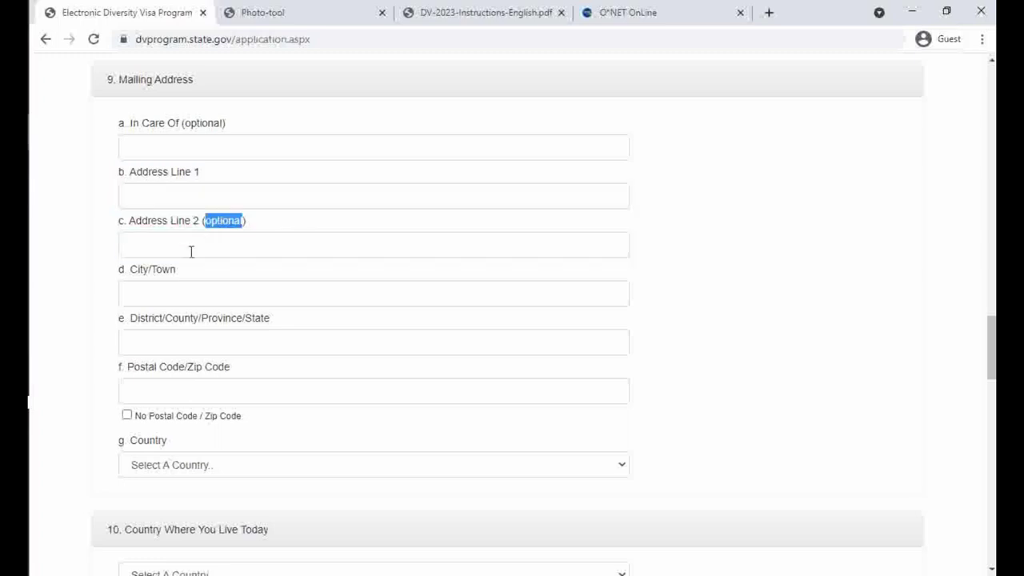
pyautogui.click(148, 246)
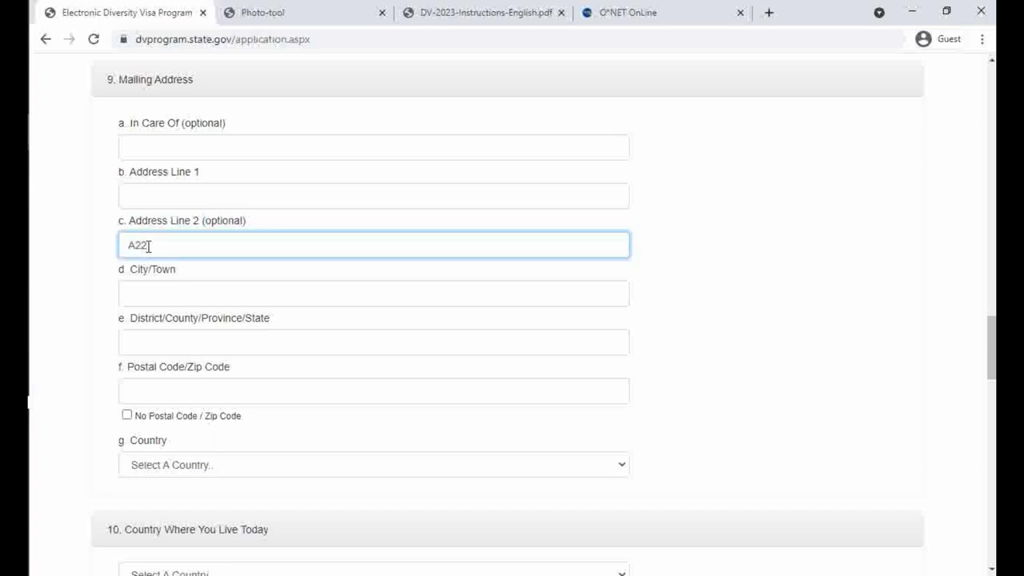
pyautogui.press('BackSpace')
pyautogui.press('BackSpace')
pyautogui.press('BackSpace')
pyautogui.press('Tab')
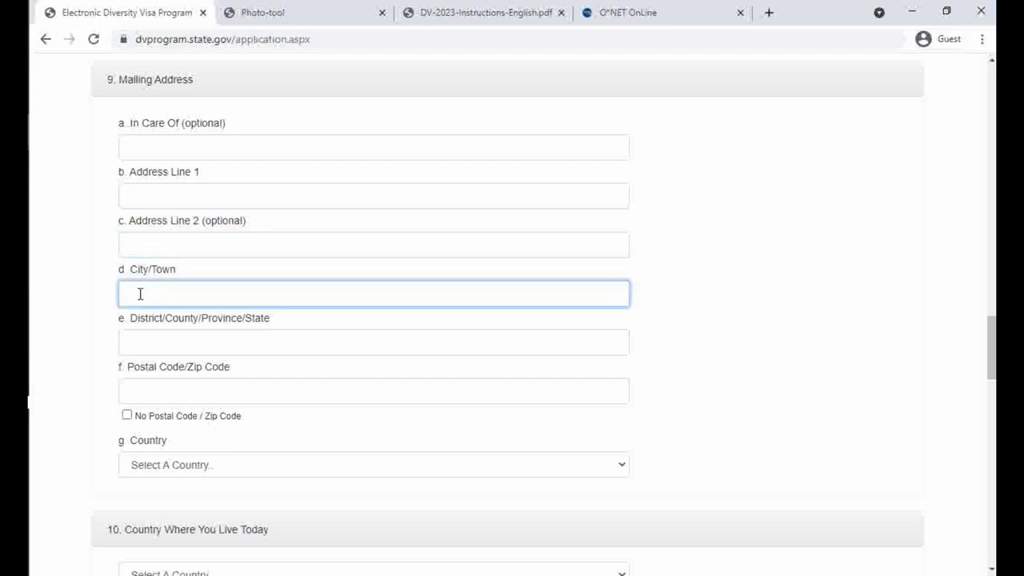
# Go through the District/County/Province/State and Postal Code fields and mark the mailing address as having no postal code / zip code.
pyautogui.click(164, 341)
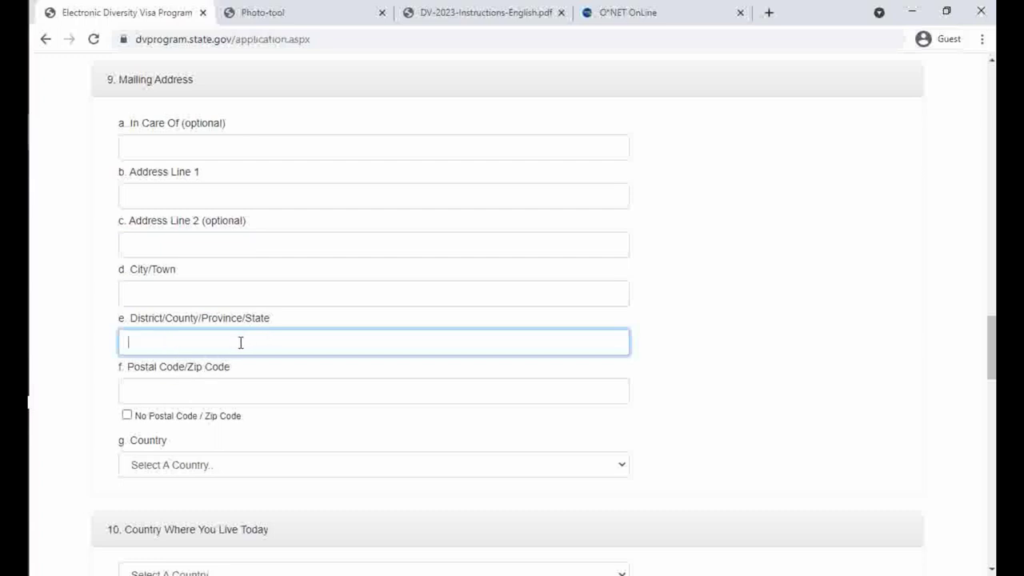
pyautogui.click(203, 382)
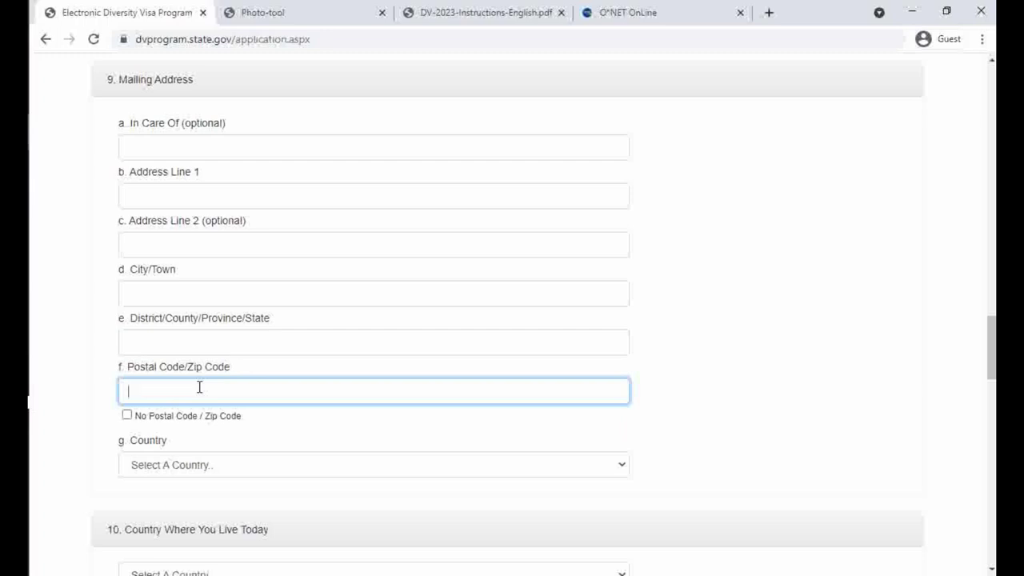
pyautogui.click(126, 415)
pyautogui.click(127, 417)
pyautogui.click(127, 417)
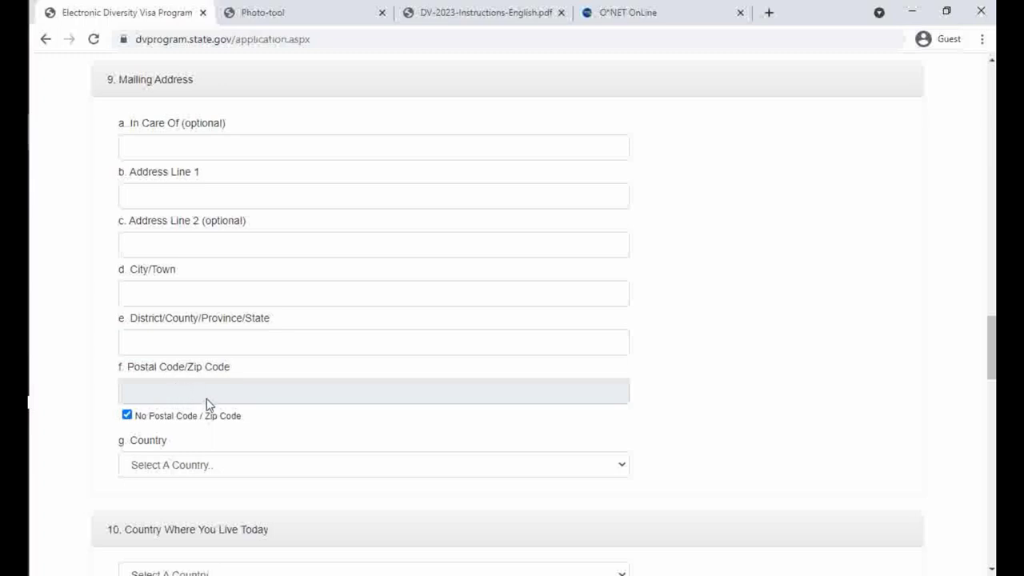
# View the country choices for the mailing address and for Country Where You Live Today without selecting any.
pyautogui.scroll(-4, 206, 404)
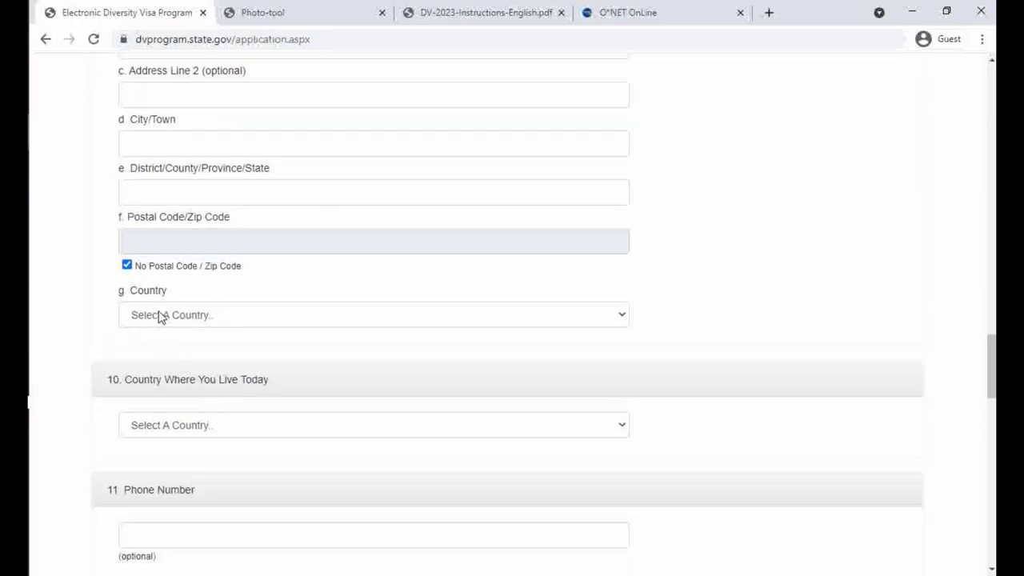
pyautogui.click(161, 317)
pyautogui.click(160, 316)
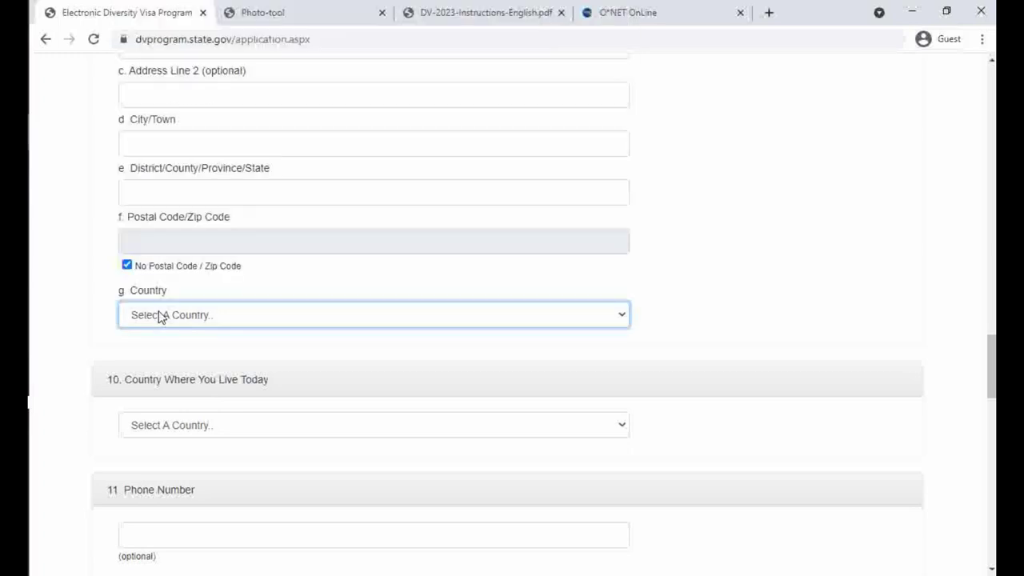
pyautogui.click(161, 317)
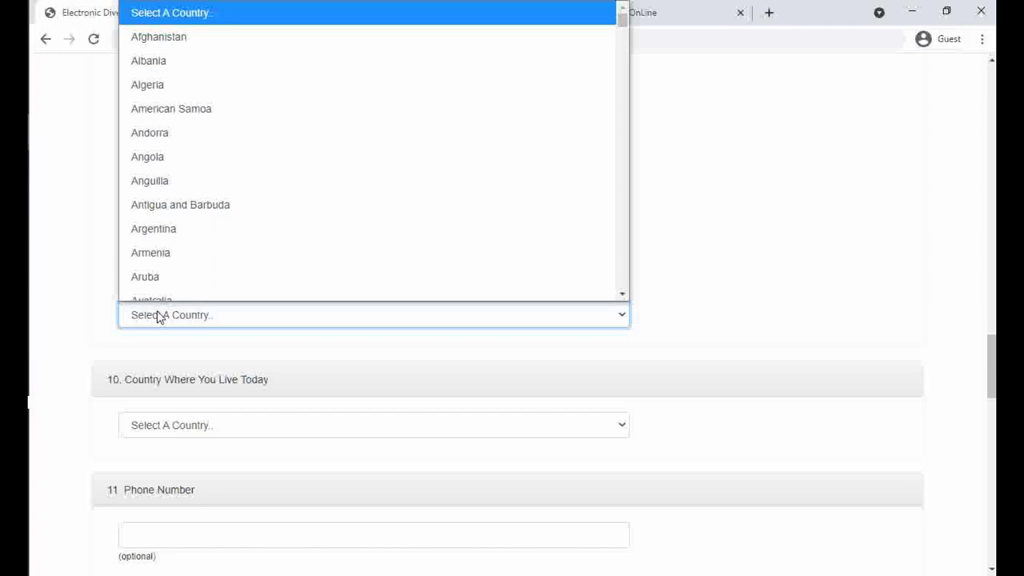
pyautogui.click(161, 317)
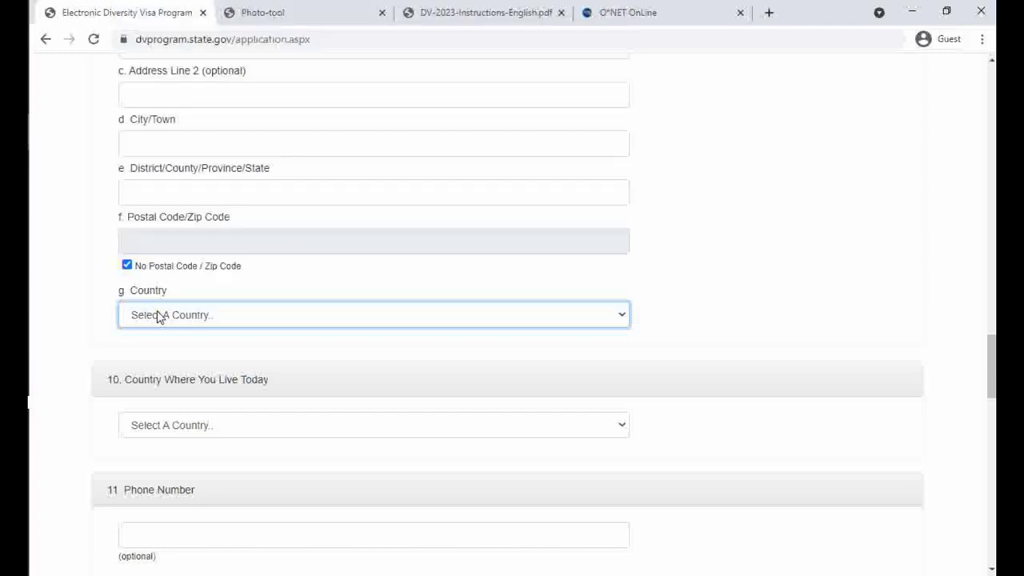
pyautogui.click(159, 316)
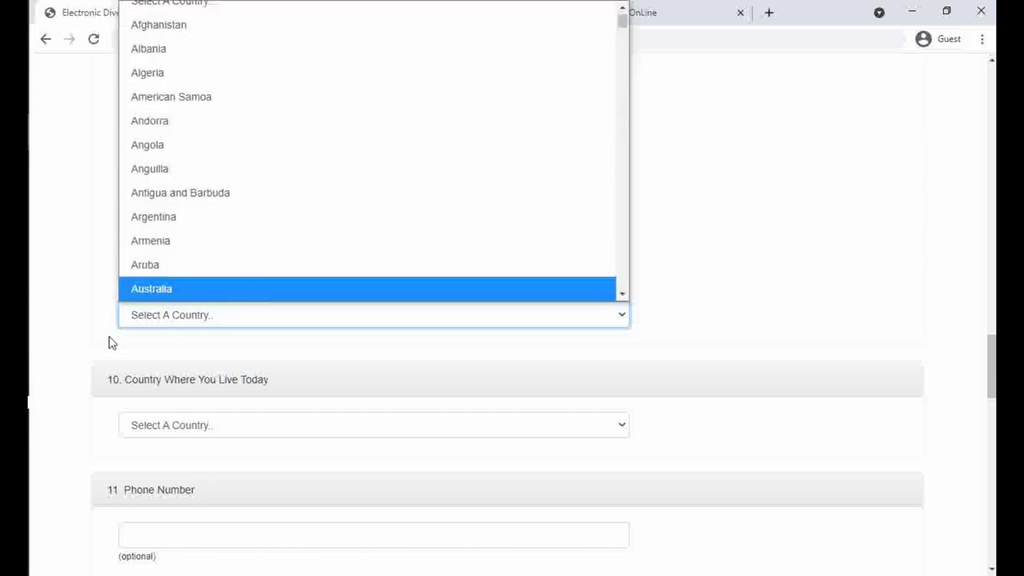
pyautogui.click(112, 345)
pyautogui.scroll(-3, 109, 336)
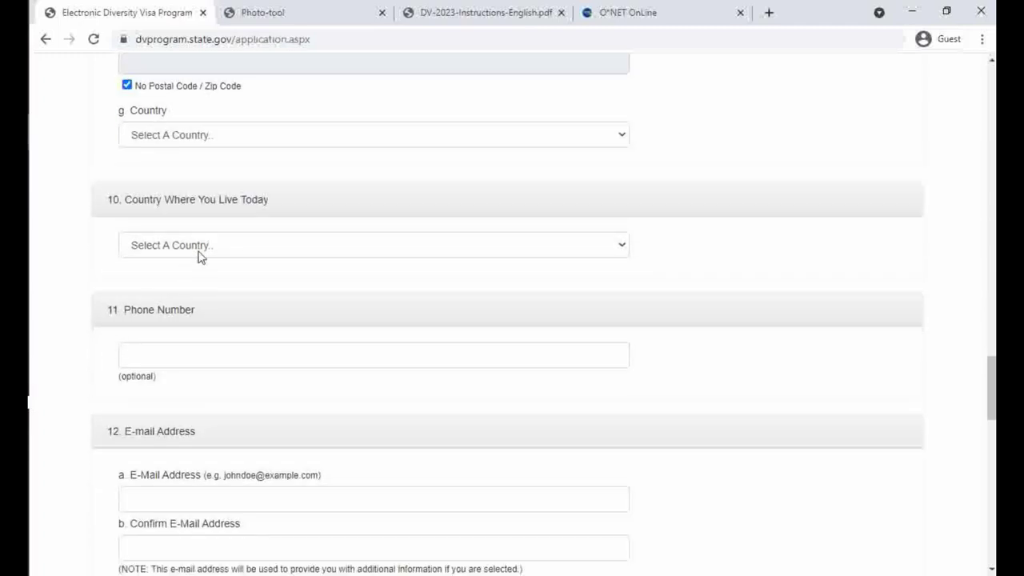
pyautogui.click(200, 255)
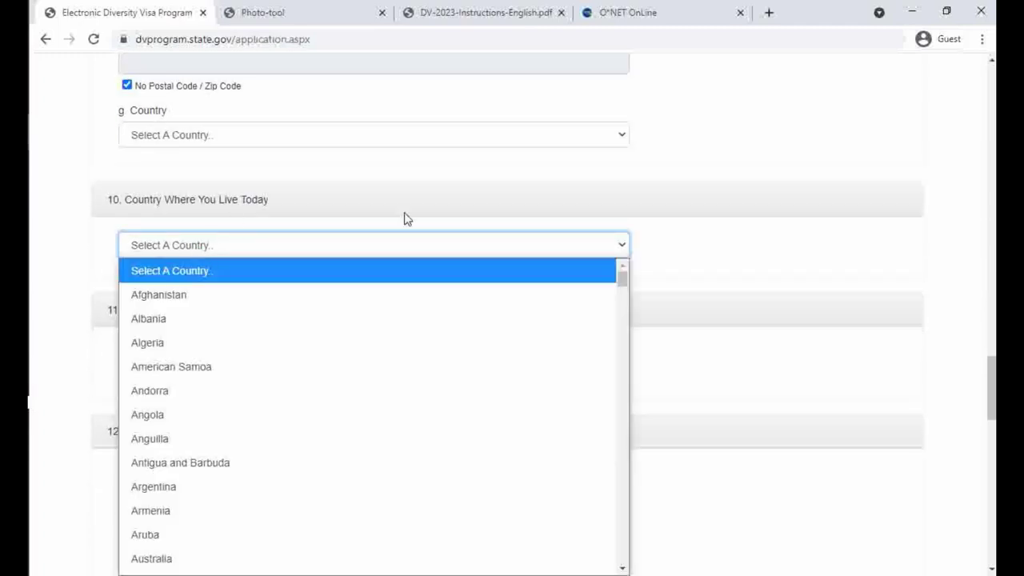
pyautogui.click(662, 277)
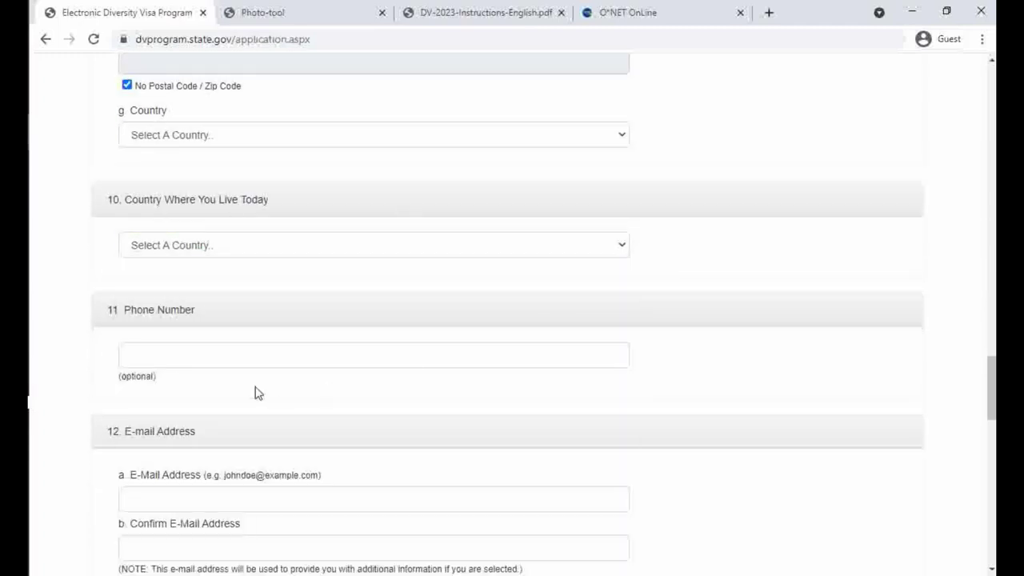
# Go through the optional Phone Number field and the E-Mail Address and Confirm E-Mail Address fields, leaving them blank.
pyautogui.click(240, 355)
pyautogui.click(158, 409)
pyautogui.scroll(-3, 157, 409)
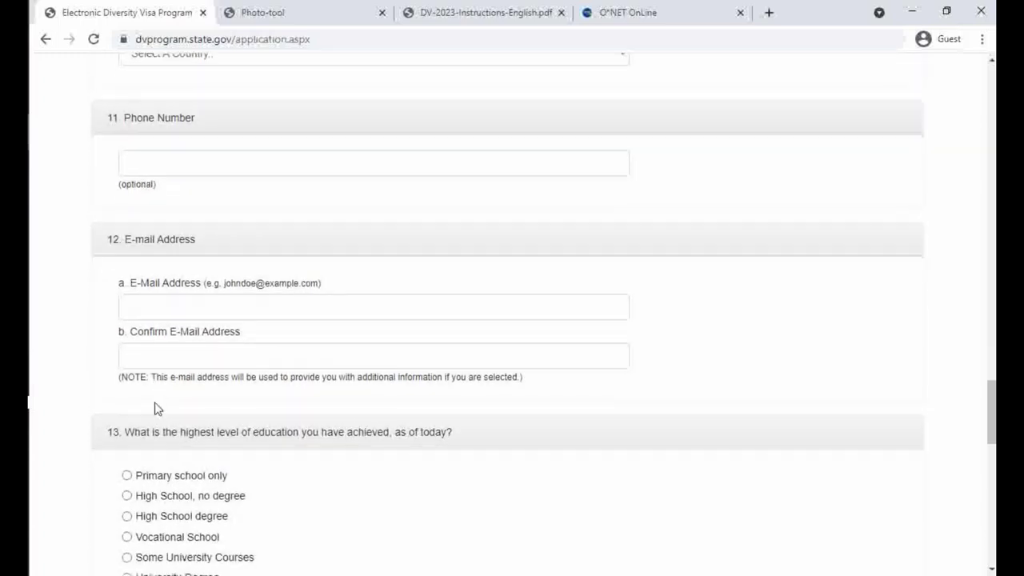
pyautogui.scroll(-1, 158, 408)
pyautogui.click(141, 227)
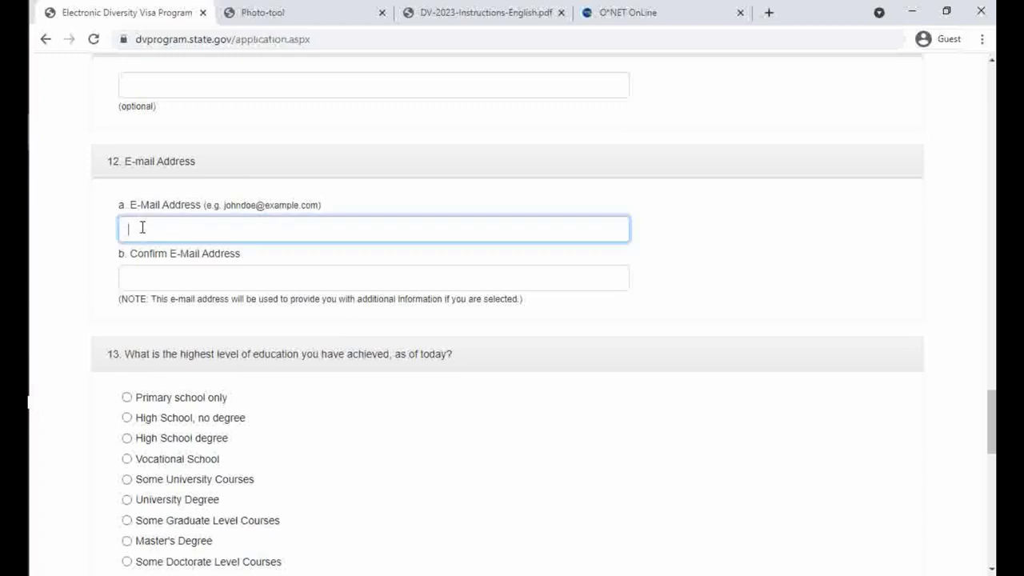
pyautogui.click(141, 277)
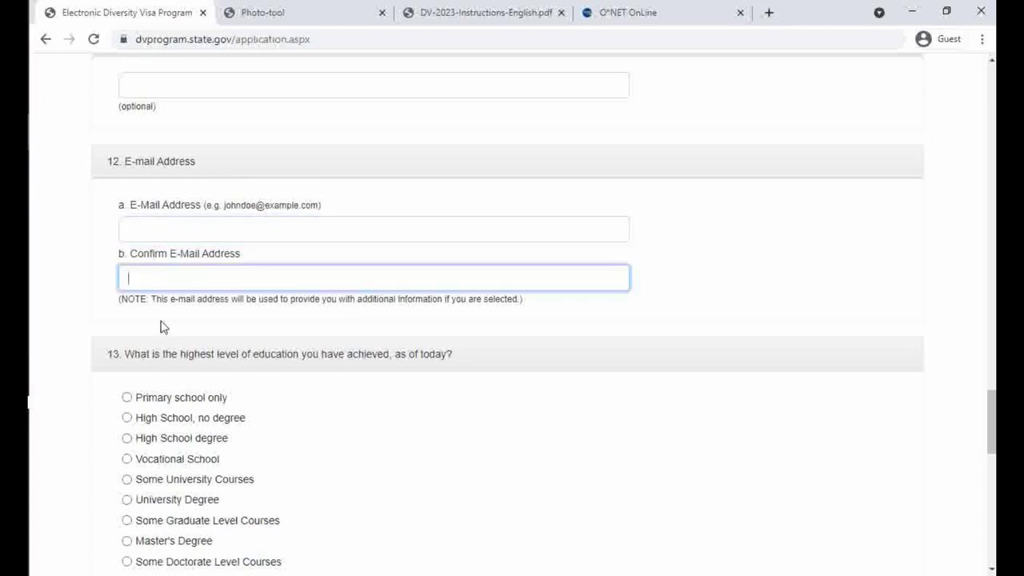
pyautogui.click(166, 231)
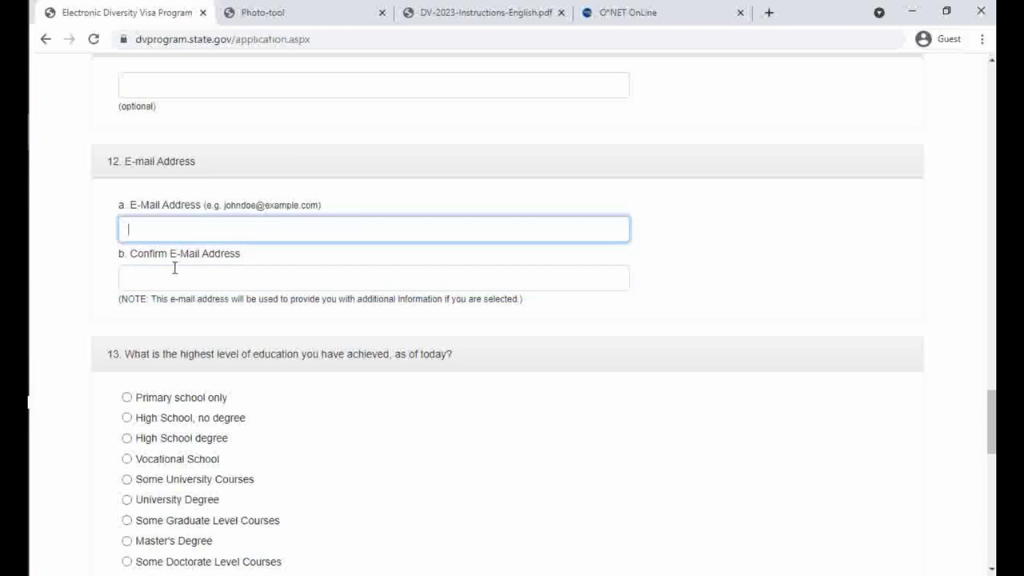
pyautogui.click(174, 272)
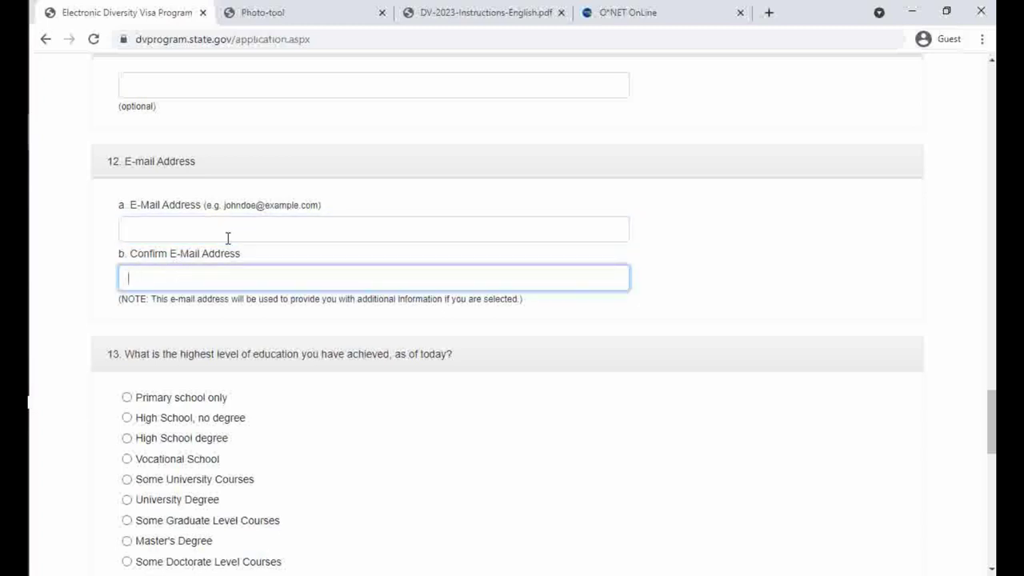
pyautogui.click(100, 265)
# Go through the education levels in question 13 one by one and select Doctorate Degree.
pyautogui.scroll(-2, 102, 266)
pyautogui.scroll(-2, 100, 267)
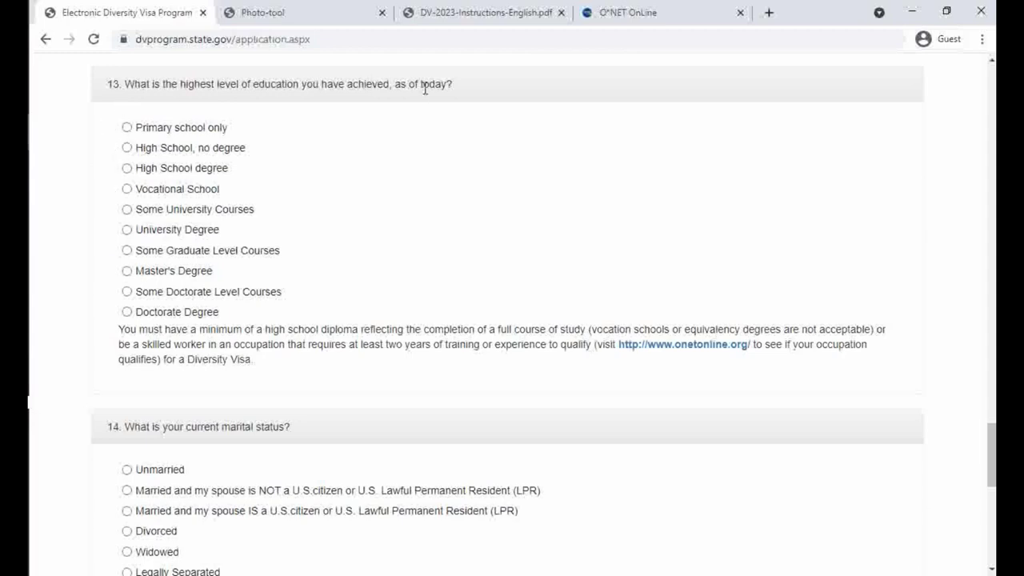
pyautogui.click(135, 129)
pyautogui.click(127, 150)
pyautogui.moveTo(247, 153); pyautogui.dragTo(201, 153)
pyautogui.click(248, 156)
pyautogui.click(127, 169)
pyautogui.click(129, 190)
pyautogui.click(127, 210)
pyautogui.click(127, 230)
pyautogui.click(127, 251)
pyautogui.click(126, 272)
pyautogui.click(128, 292)
pyautogui.moveTo(188, 298); pyautogui.dragTo(206, 298)
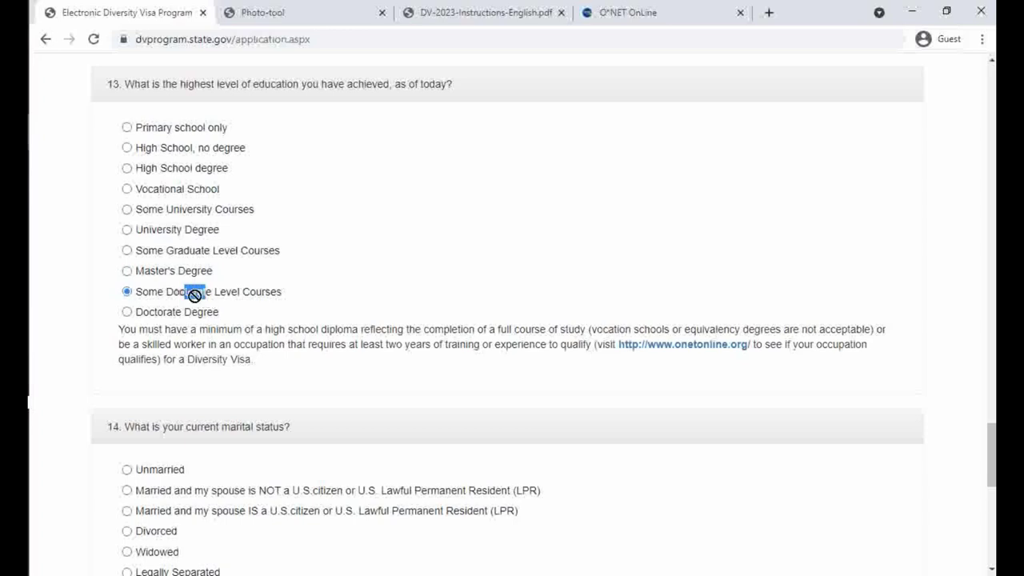
pyautogui.click(127, 312)
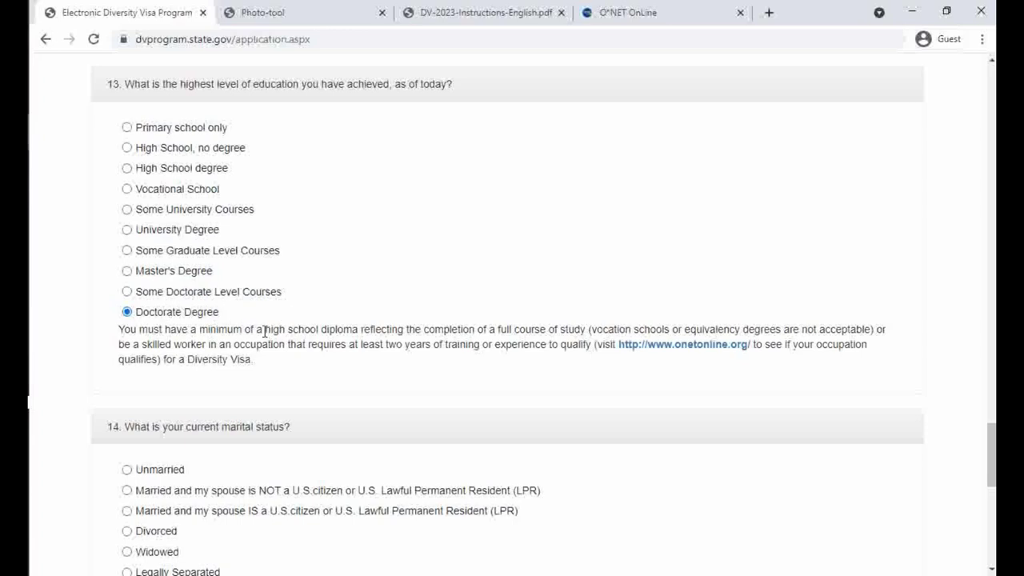
# Highlight the high school diploma and two years of training or experience requirements in the note under question 13.
pyautogui.moveTo(264, 330); pyautogui.dragTo(362, 329)
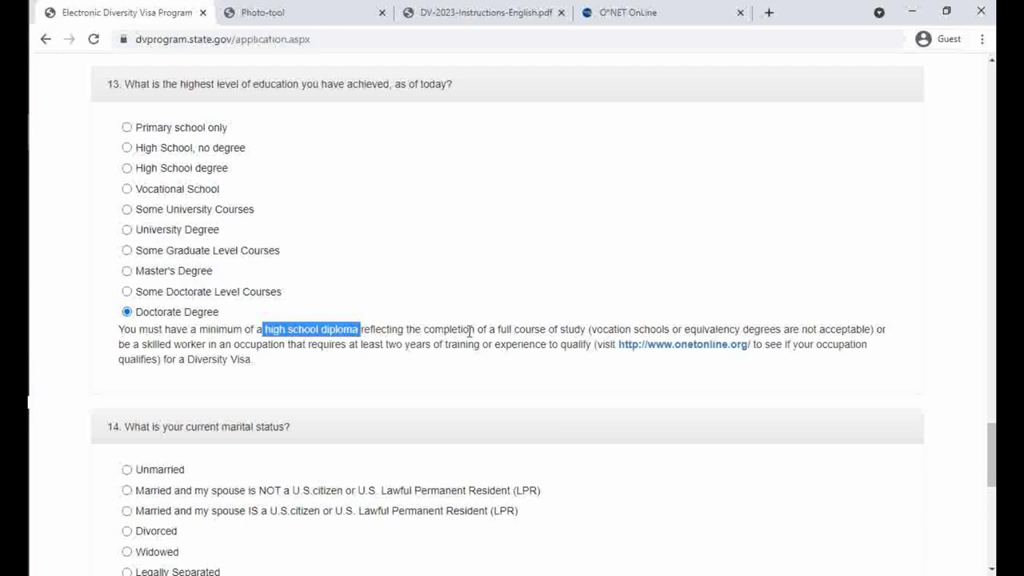
pyautogui.click(391, 343)
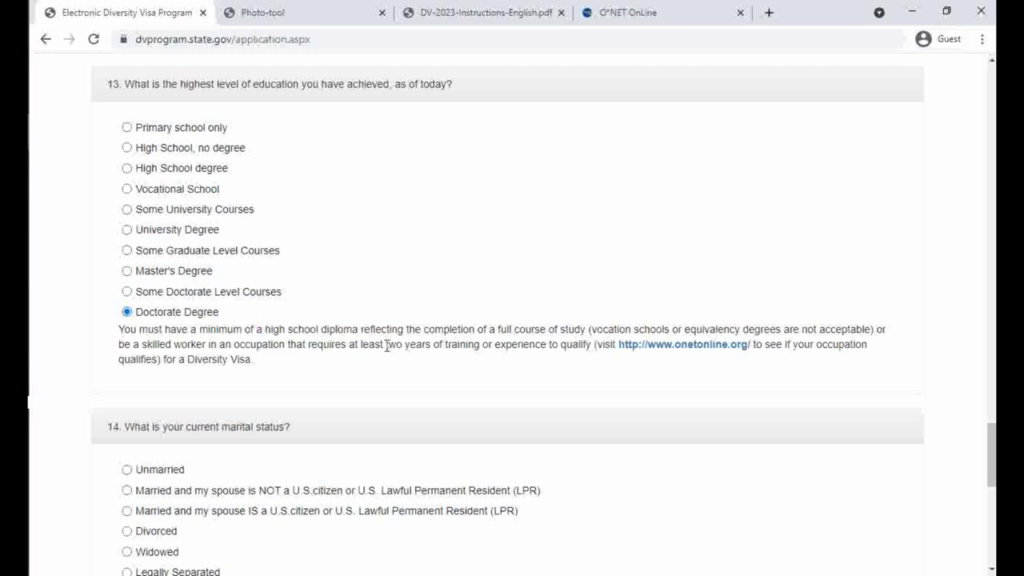
pyautogui.moveTo(386, 344); pyautogui.dragTo(603, 344)
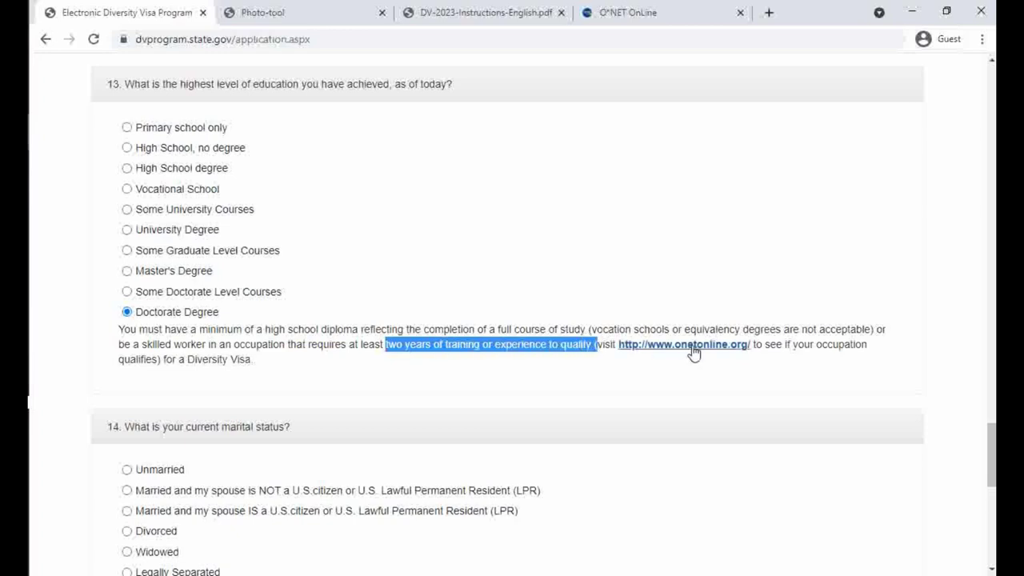
# Switch to O*NET OnLine, search occupations for "engineer" and look through the Civil Engineers summary report.
pyautogui.click(651, 23)
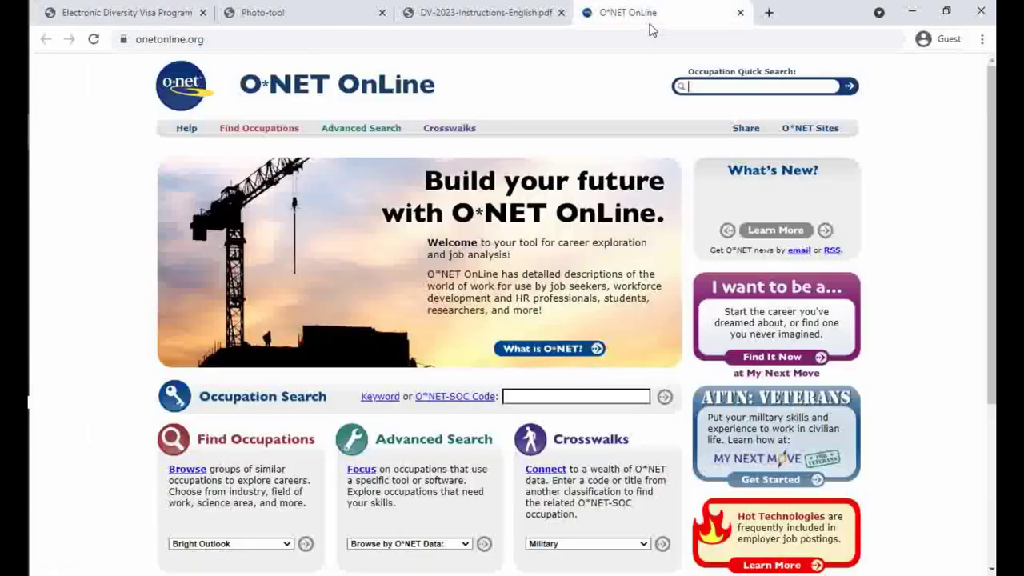
pyautogui.write('engineer')
pyautogui.press('Return')
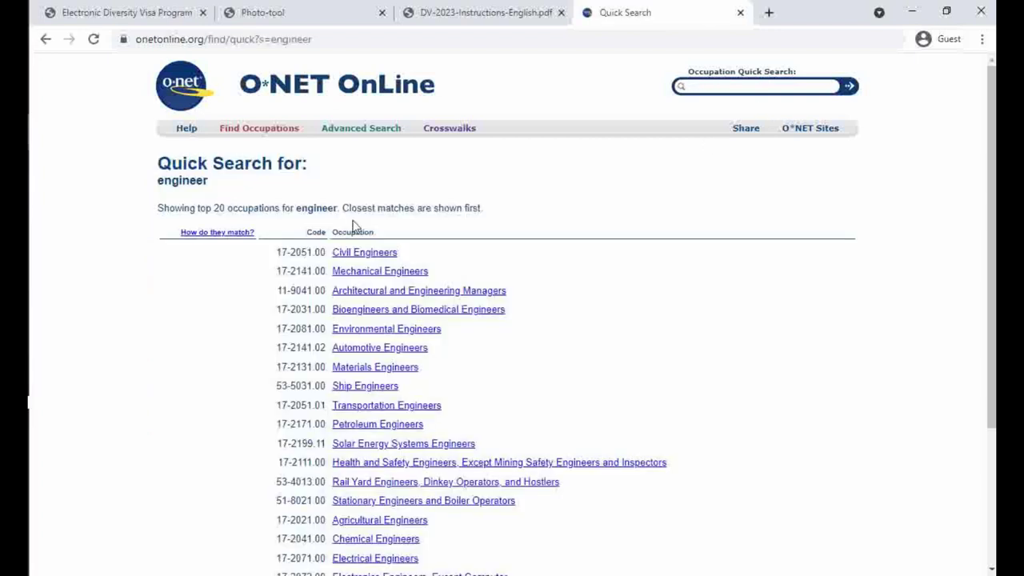
pyautogui.click(345, 254)
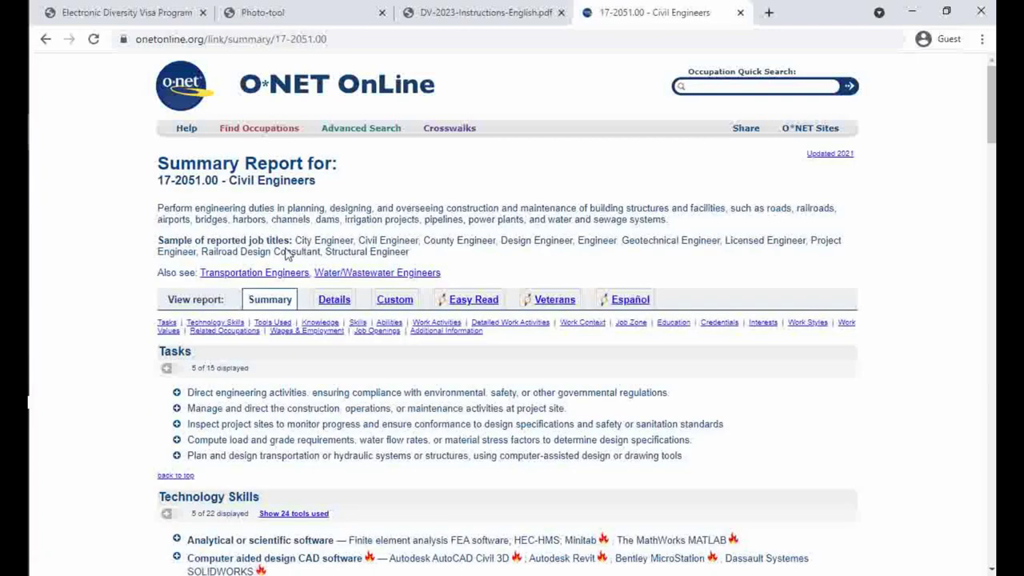
pyautogui.scroll(-4, 286, 295)
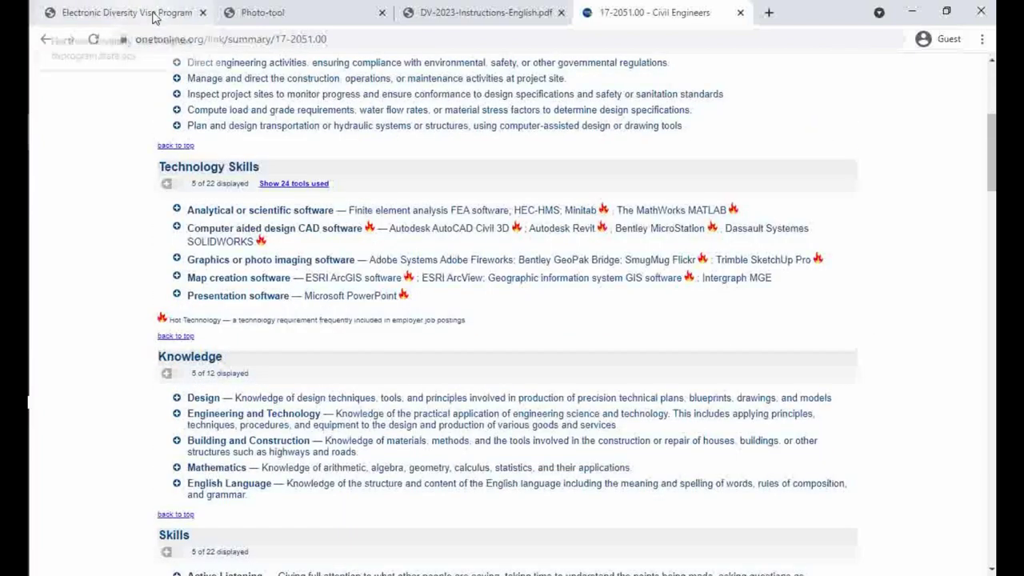
# Return to the entry form and select "Married and my spouse is NOT a U.S. citizen or U.S. Lawful Permanent Resident (LPR)" in question 14.
pyautogui.click(113, 11)
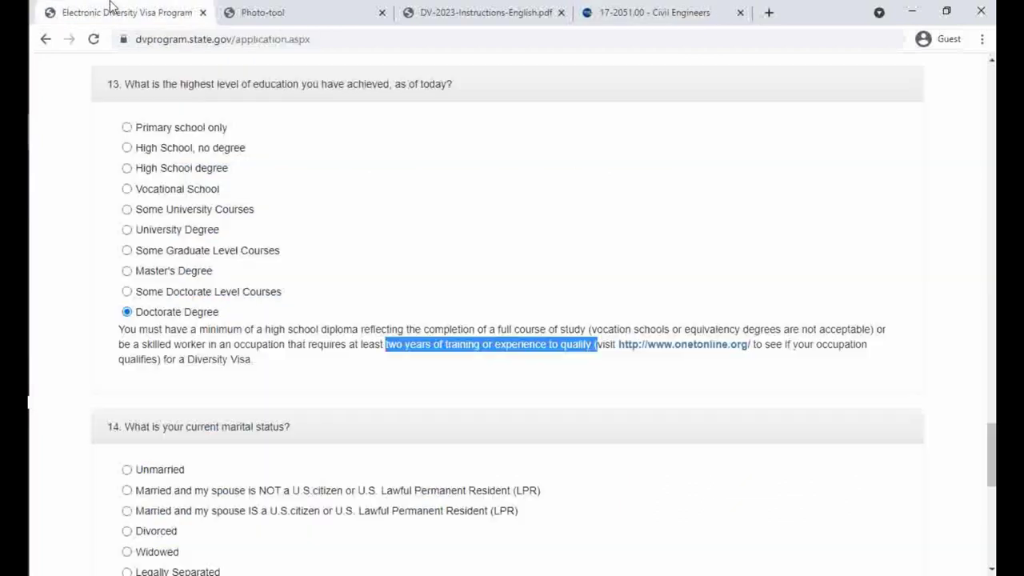
pyautogui.click(224, 422)
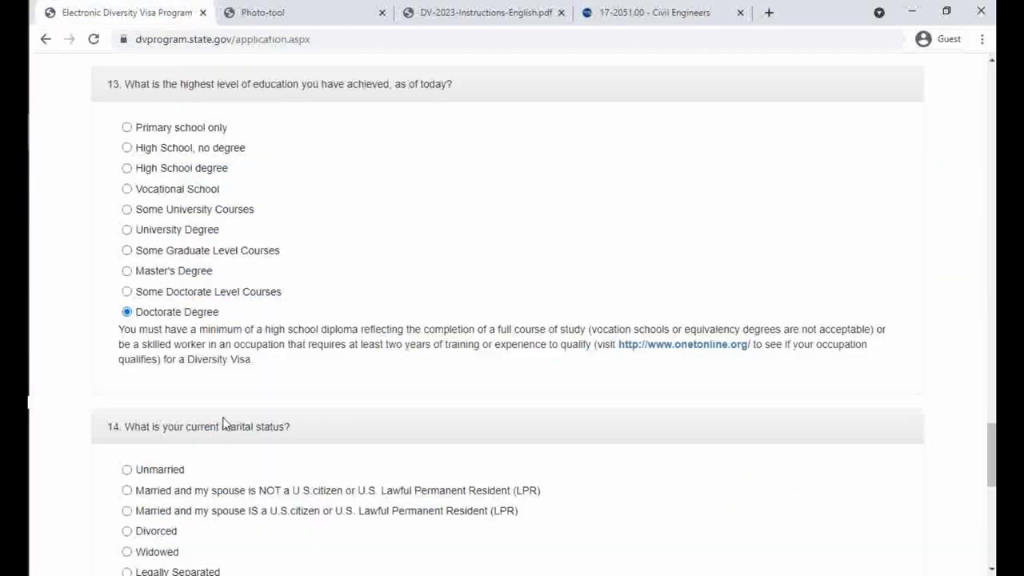
pyautogui.scroll(-1, 224, 424)
pyautogui.scroll(-3, 224, 424)
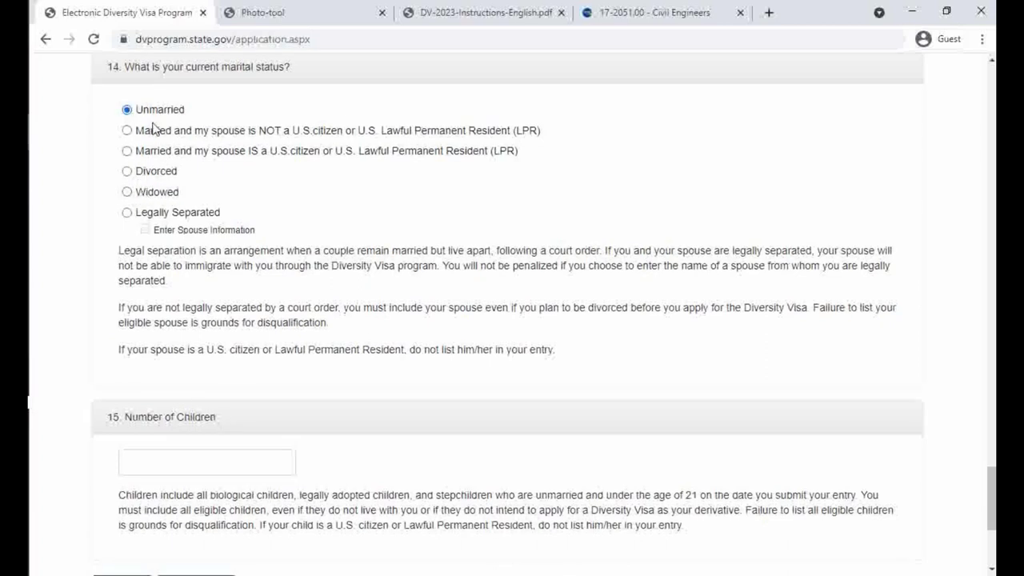
pyautogui.click(129, 130)
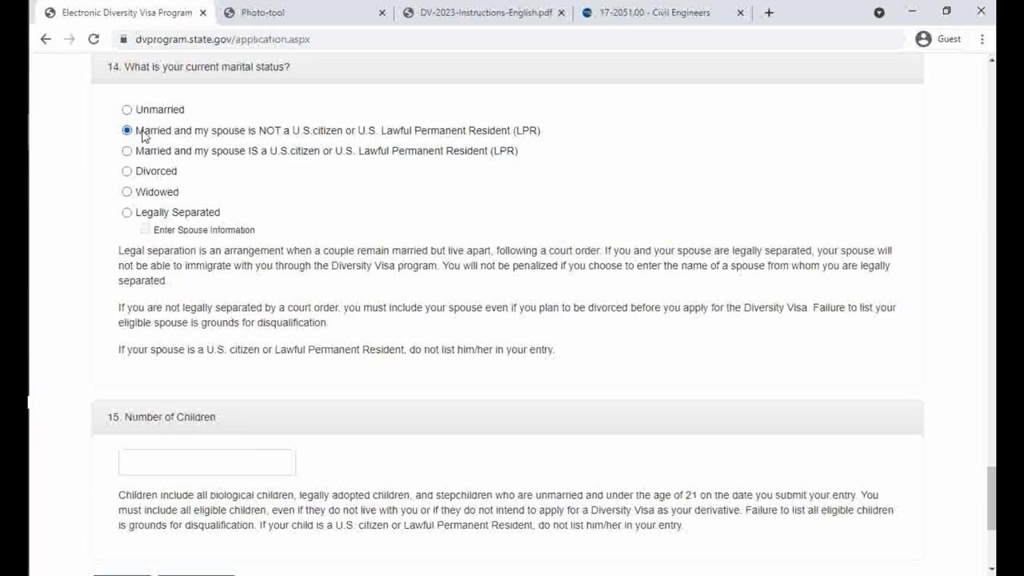